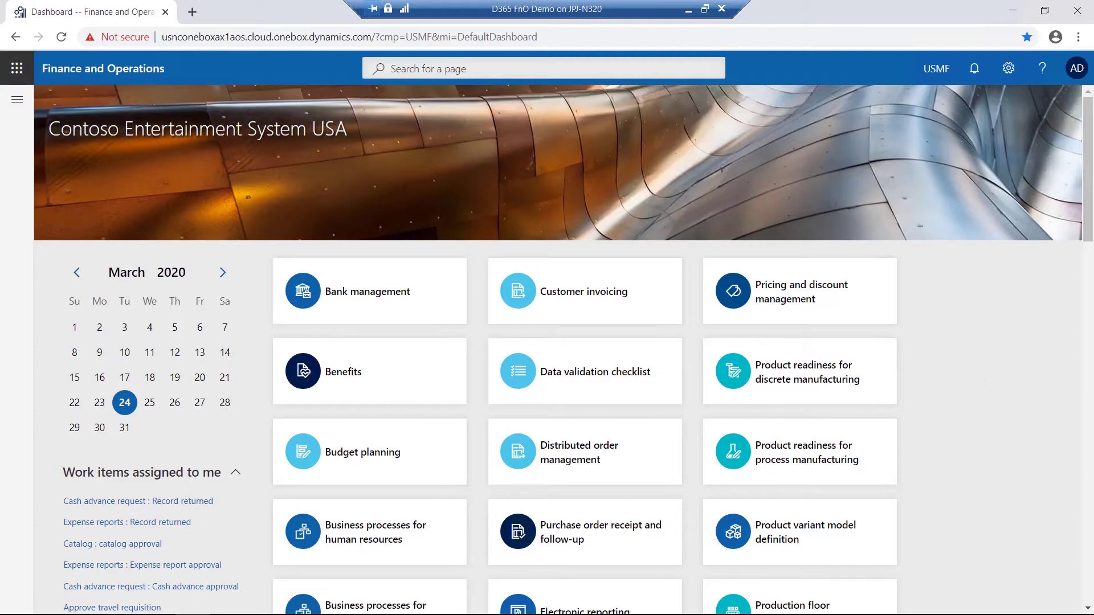
# Step: Open the Inventory management menu and briefly expand then collapse Inbound and Outbound orders
pyautogui.click(17, 99)
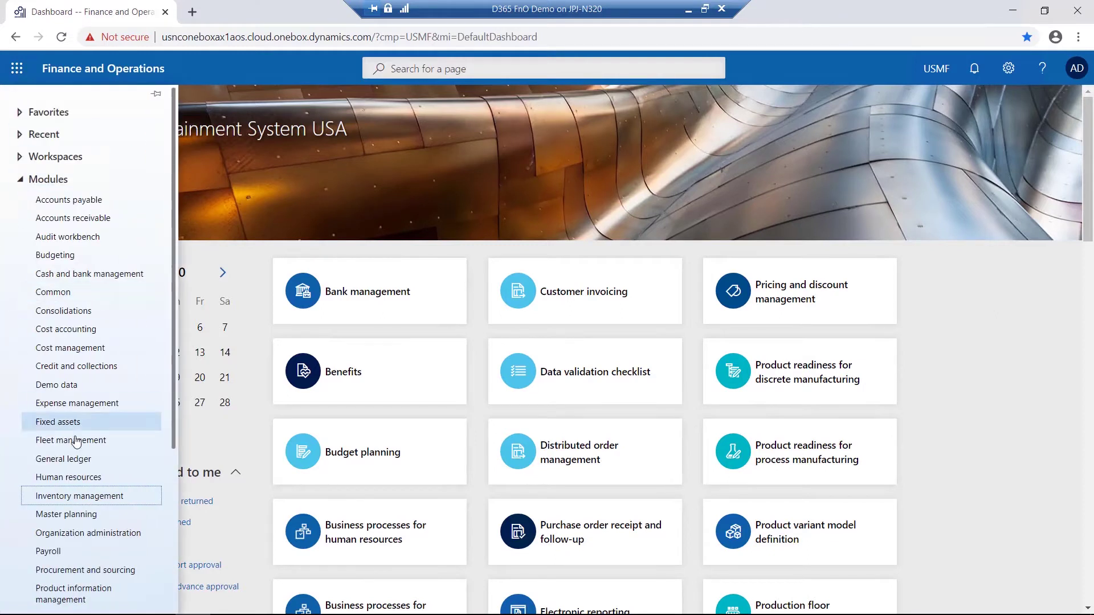
pyautogui.click(87, 496)
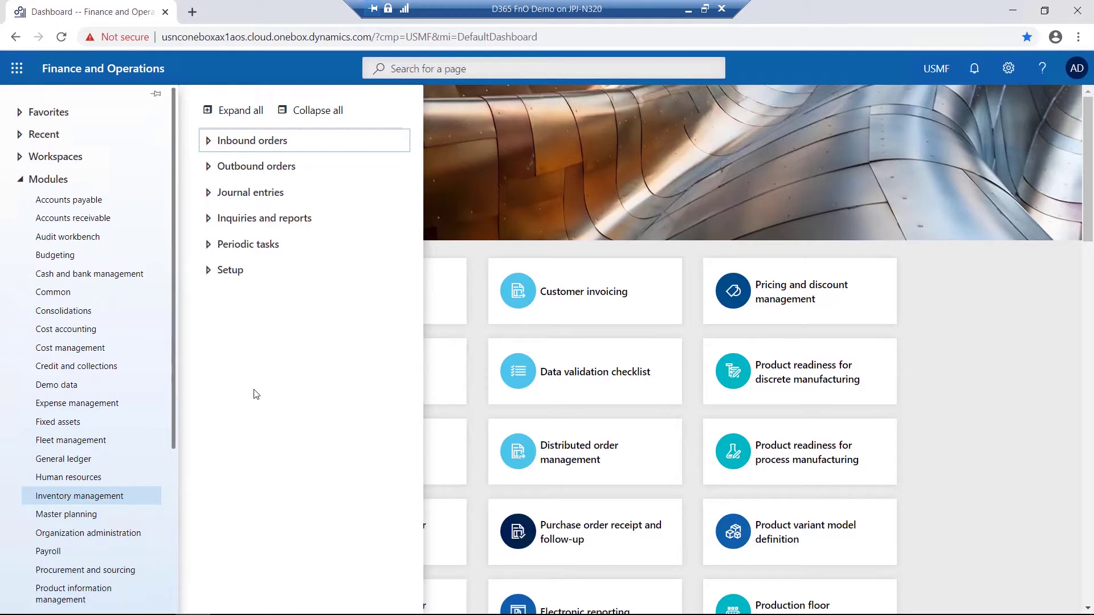
pyautogui.click(208, 142)
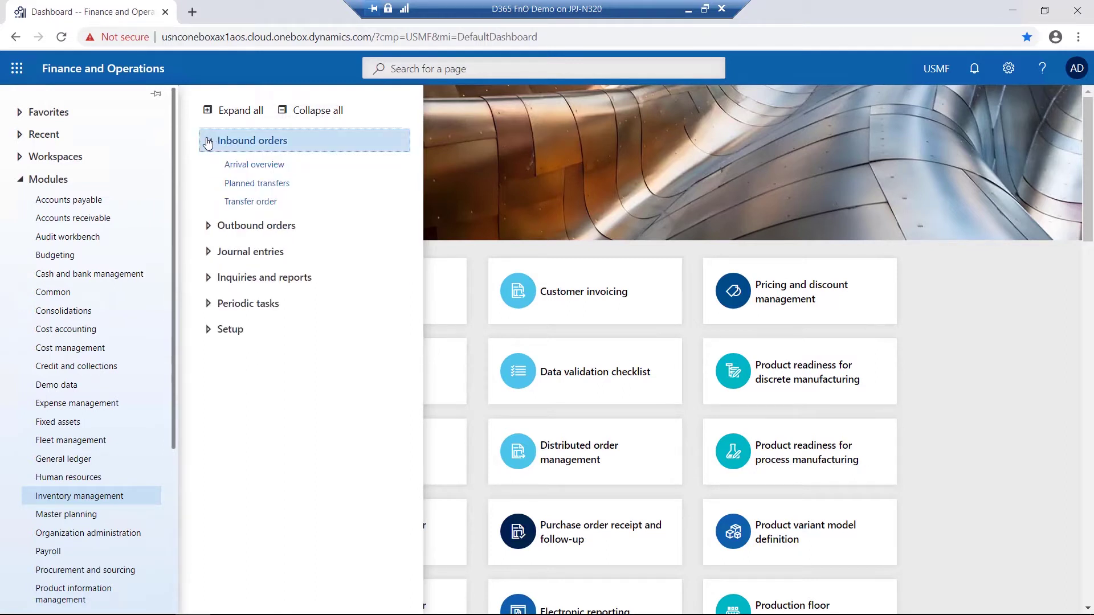
pyautogui.click(208, 227)
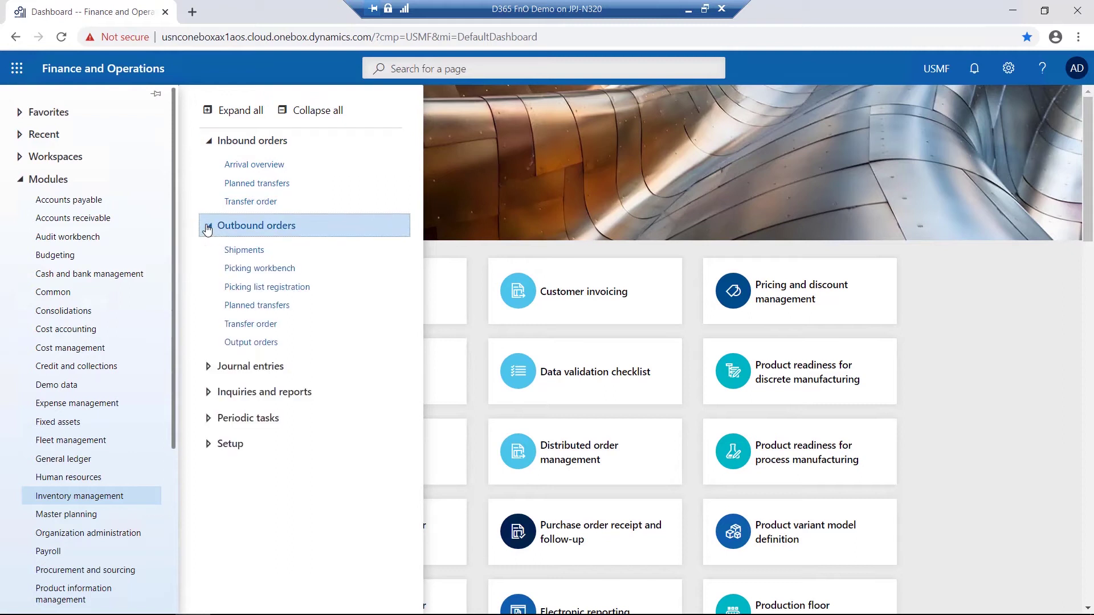
pyautogui.click(206, 227)
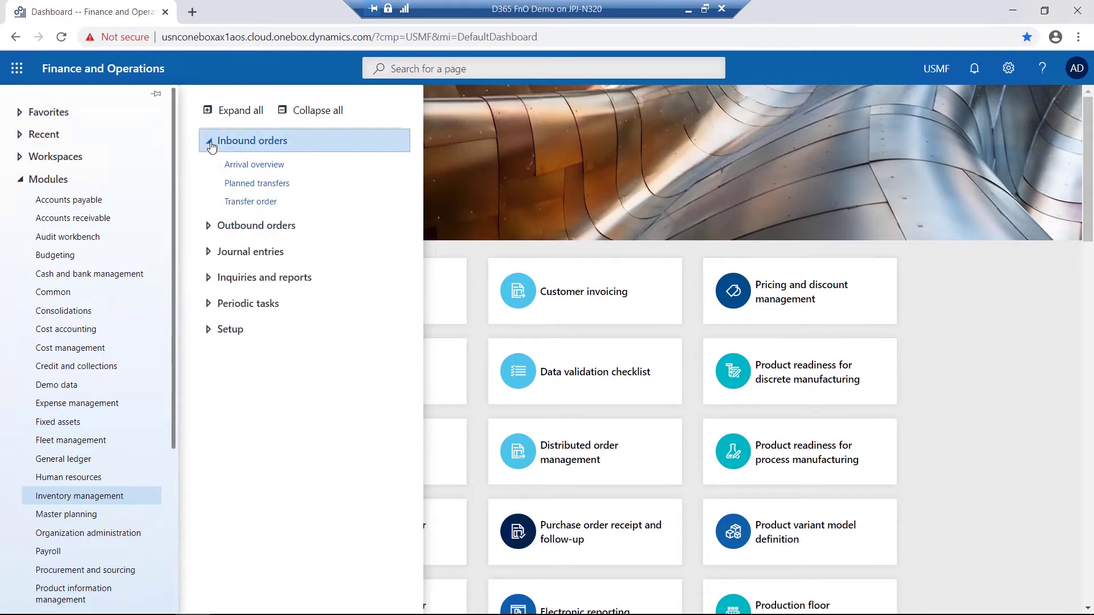
pyautogui.click(208, 141)
# Step: Expand Journal entries to list the Items, Item arrival and Item counting journals
pyautogui.click(209, 194)
pyautogui.click(209, 194)
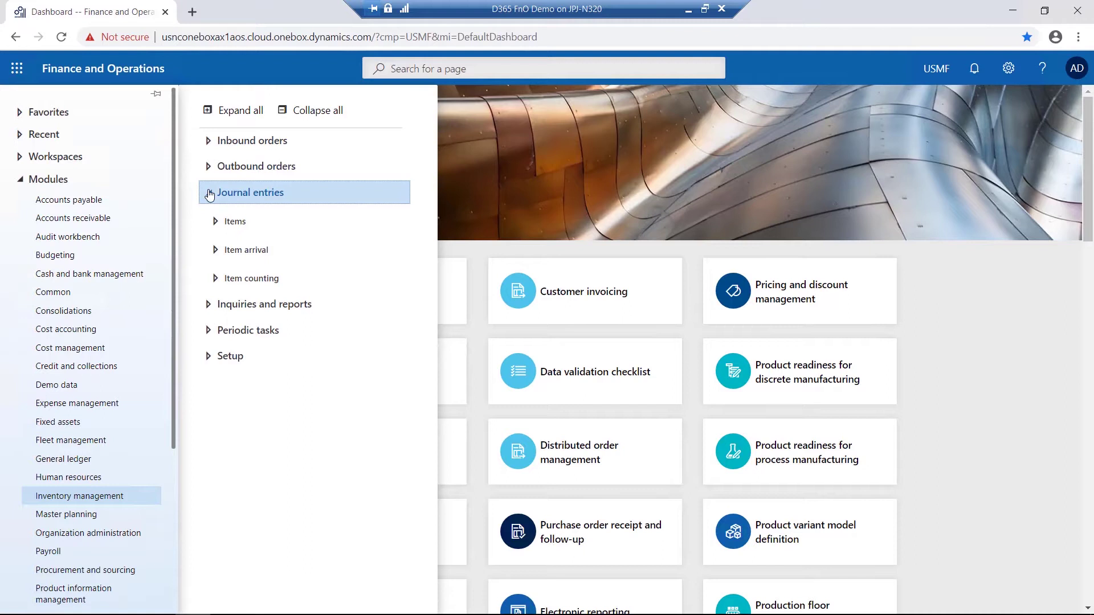
pyautogui.click(216, 224)
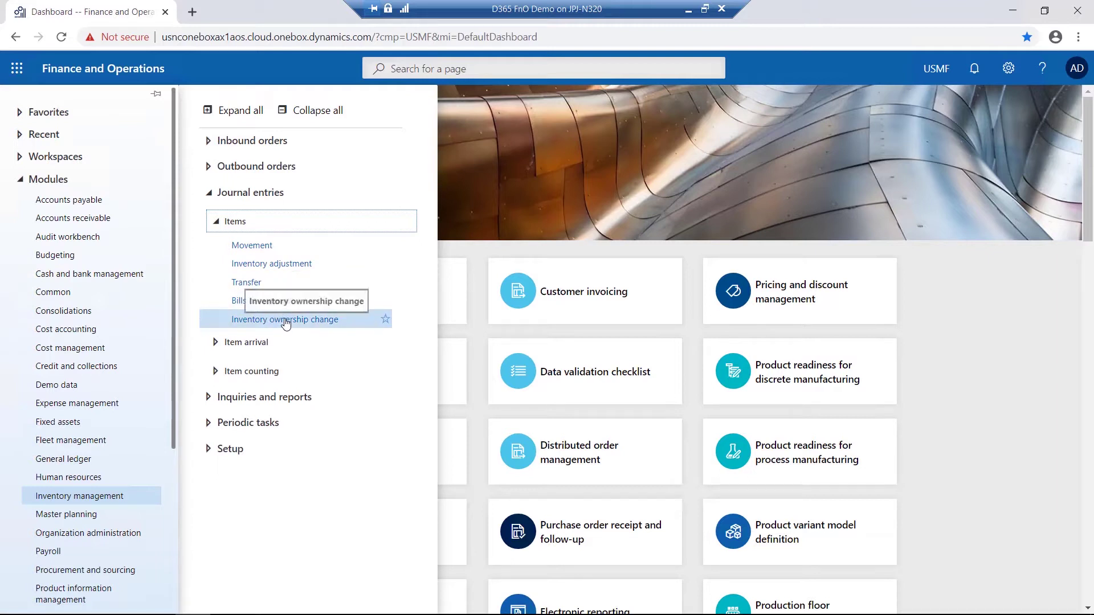
pyautogui.click(215, 345)
pyautogui.click(216, 344)
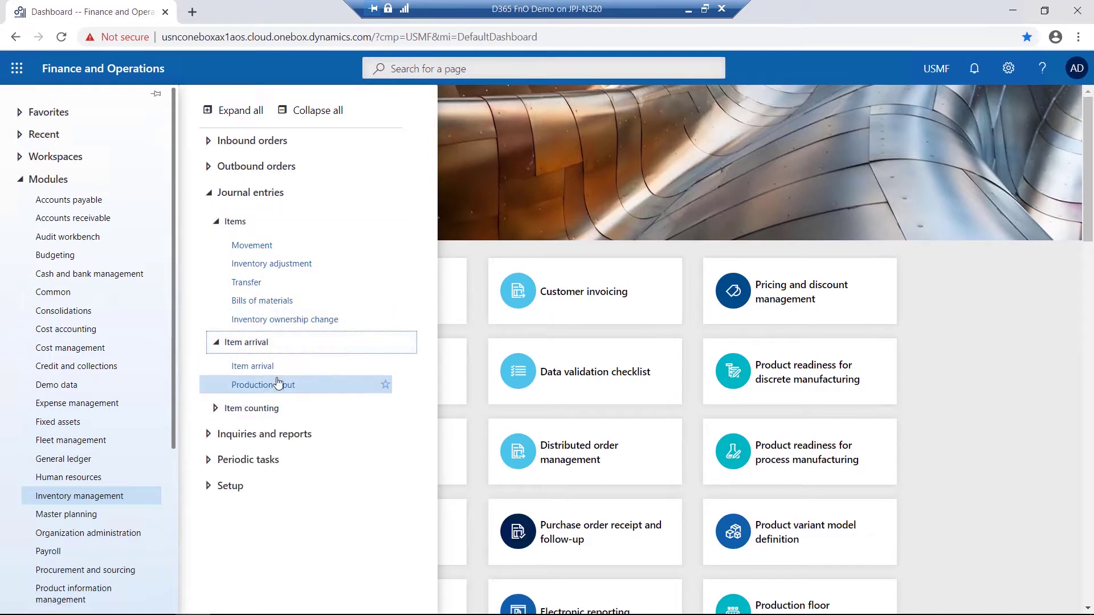
pyautogui.click(216, 408)
pyautogui.click(216, 409)
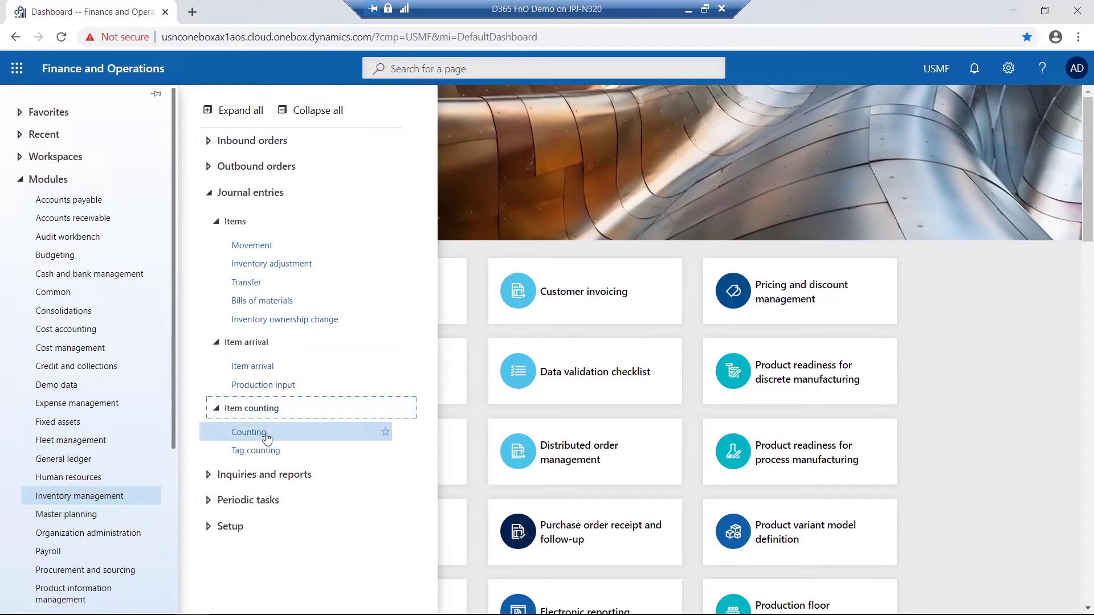
# Step: Collapse the journal nodes, expand Inquiries and reports, and show Setup > Inventory pages like Item groups
pyautogui.click(208, 474)
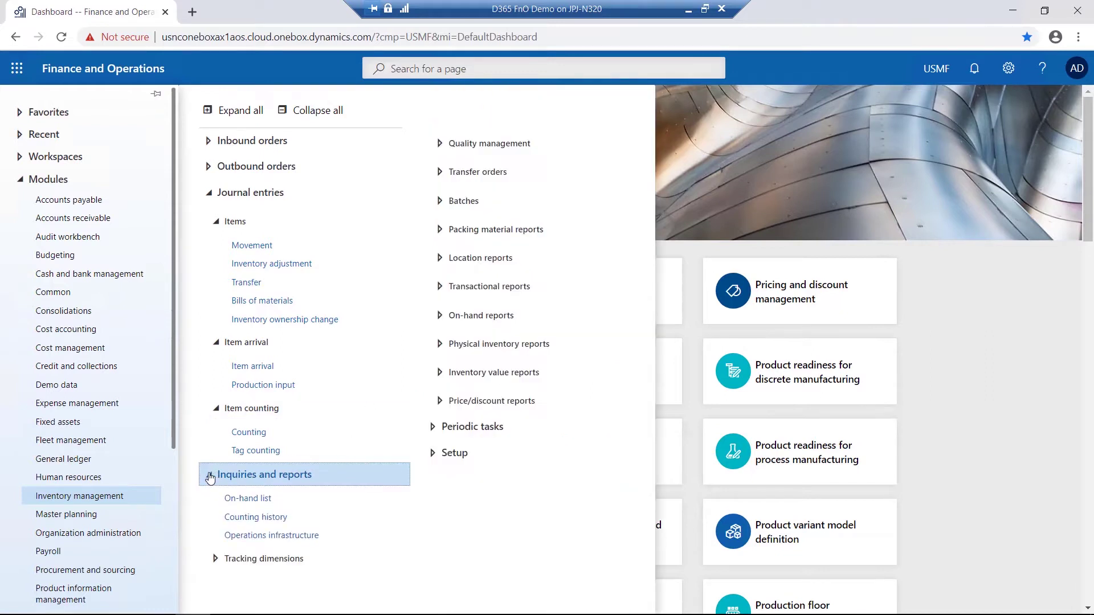
pyautogui.click(216, 409)
pyautogui.click(216, 342)
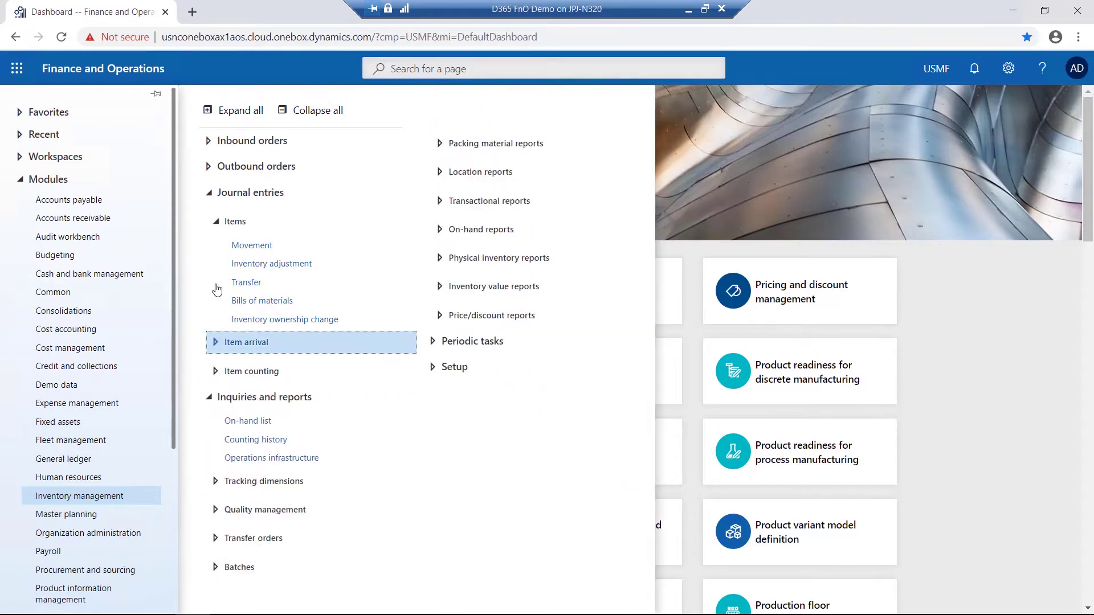
pyautogui.click(216, 222)
pyautogui.click(210, 194)
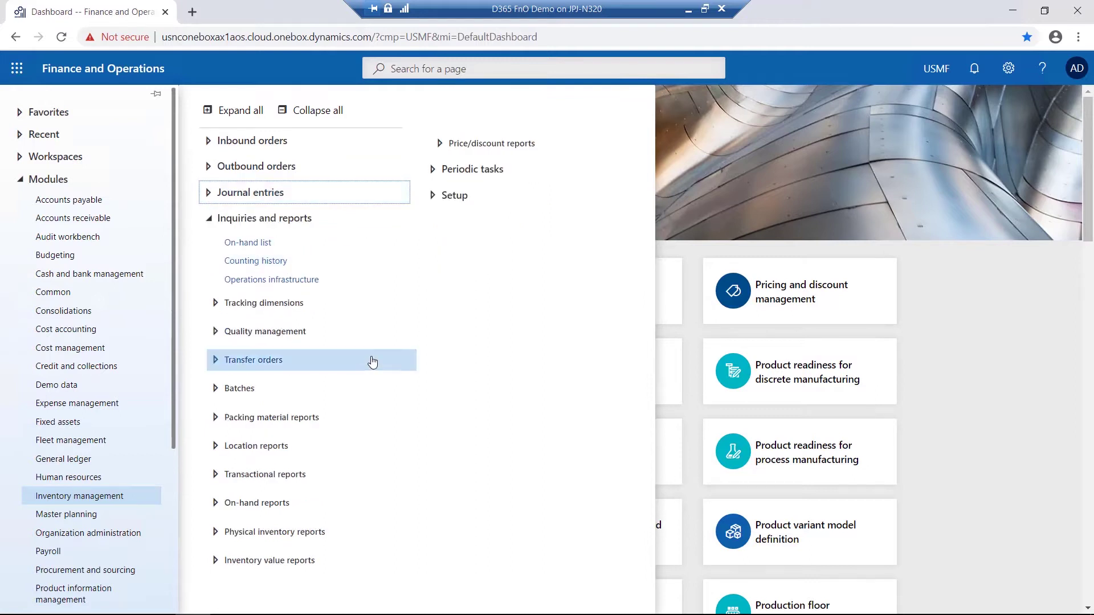
pyautogui.click(434, 195)
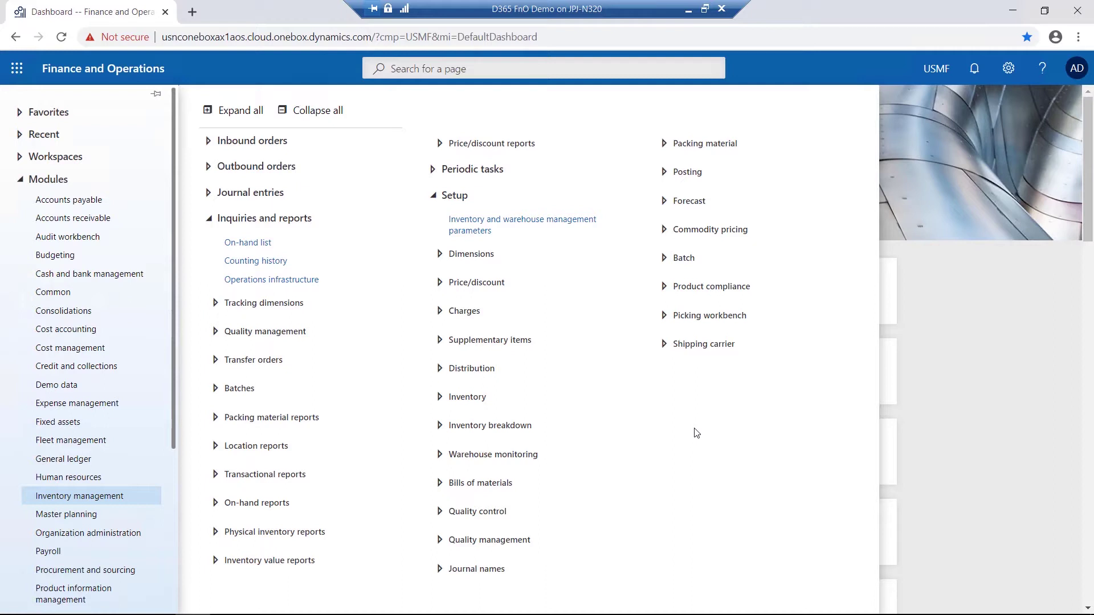
pyautogui.click(441, 398)
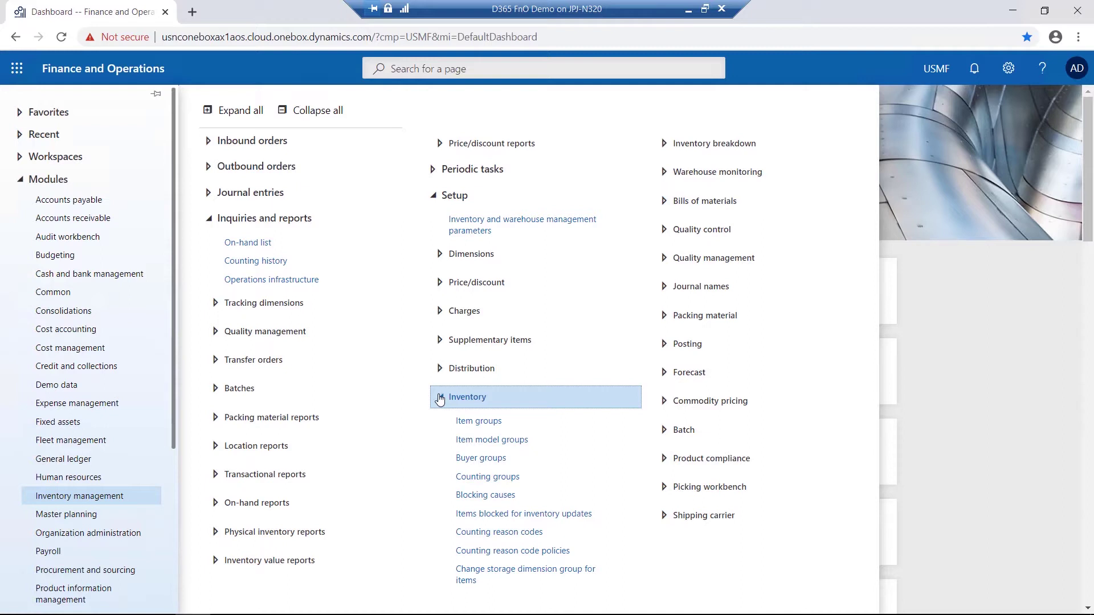
# Step: Open Item groups and view the AudioRM and CarAudio groups' accounts
pyautogui.click(520, 422)
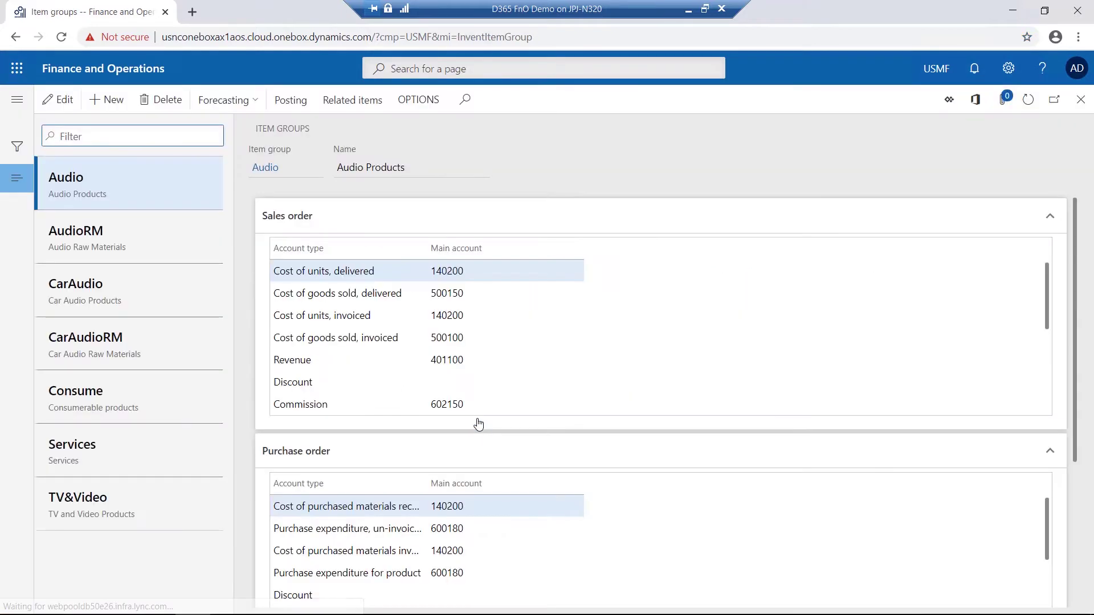
pyautogui.click(99, 239)
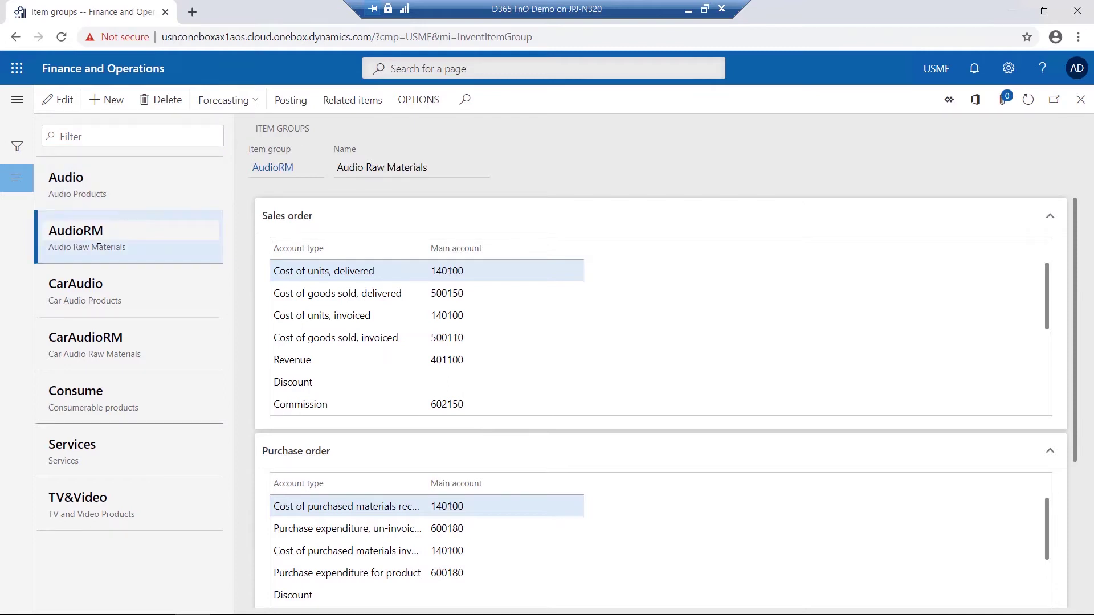
pyautogui.click(89, 289)
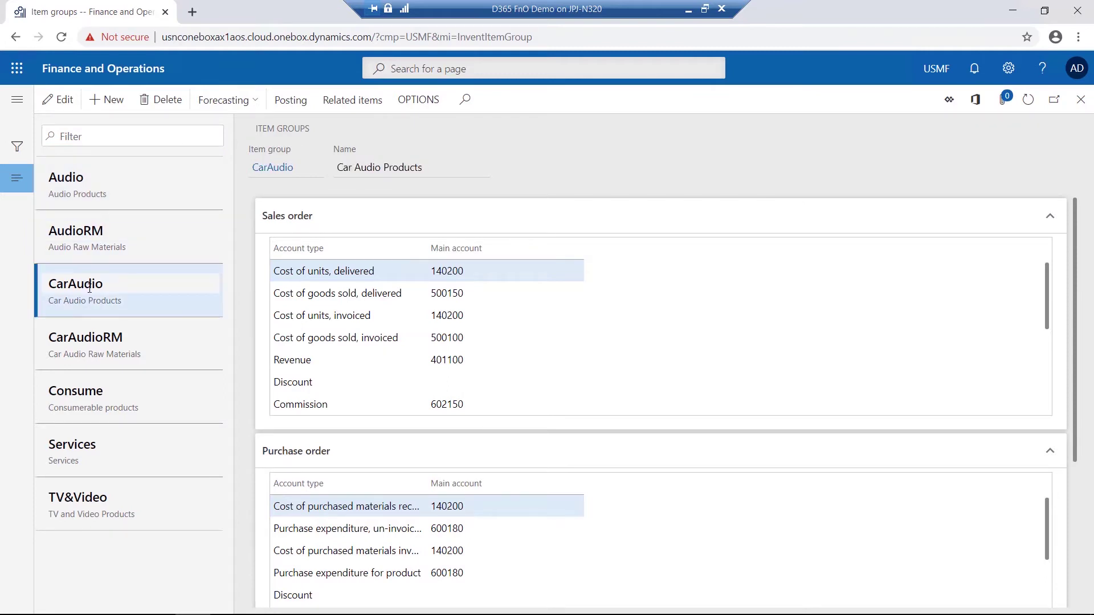
# Step: Review CarAudio's sales, purchase, inventory, production, forecast/tax and warehouse filter sections
pyautogui.click(410, 221)
pyautogui.click(452, 263)
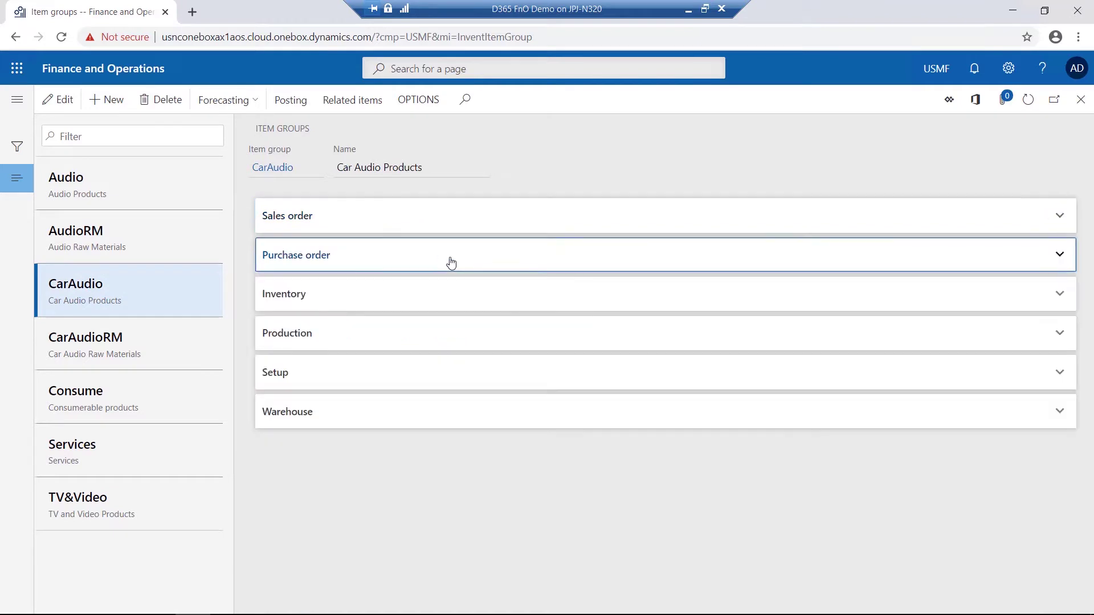
pyautogui.click(439, 297)
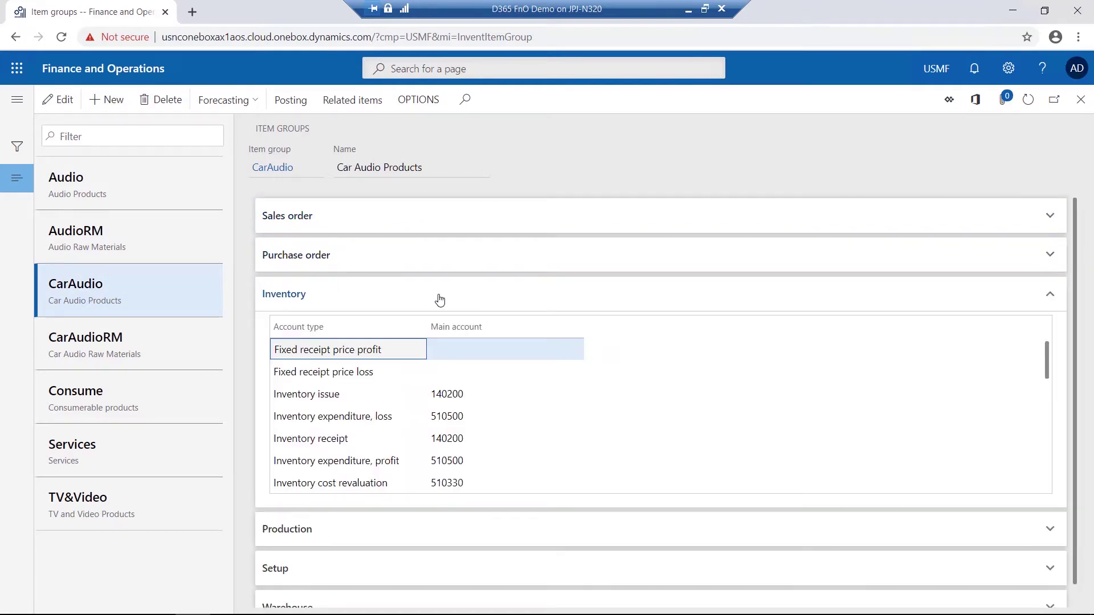
pyautogui.click(439, 299)
pyautogui.click(428, 337)
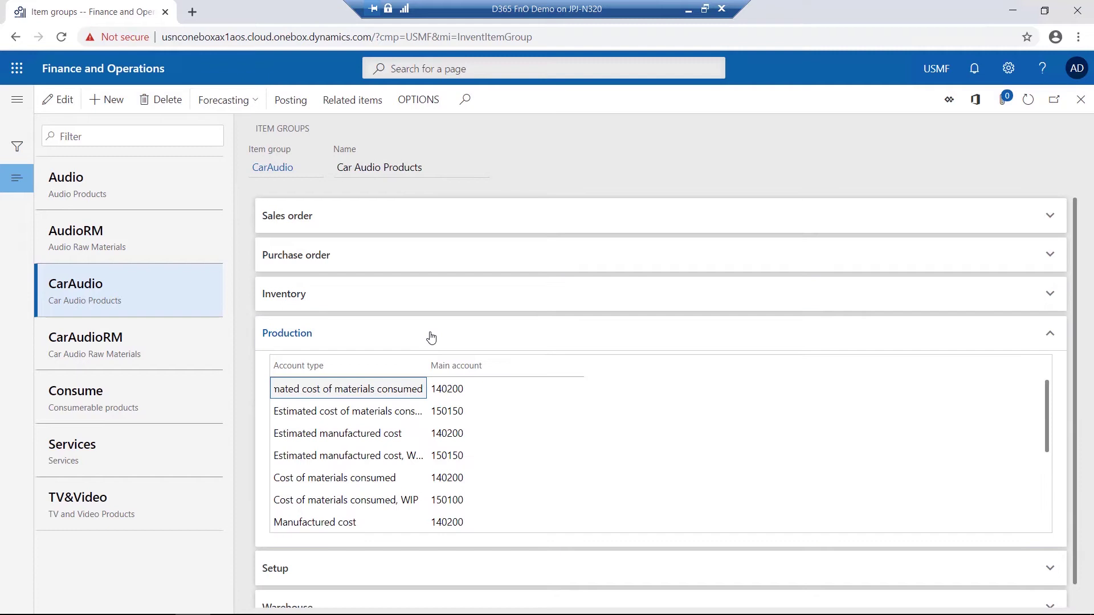
pyautogui.click(430, 335)
pyautogui.click(428, 377)
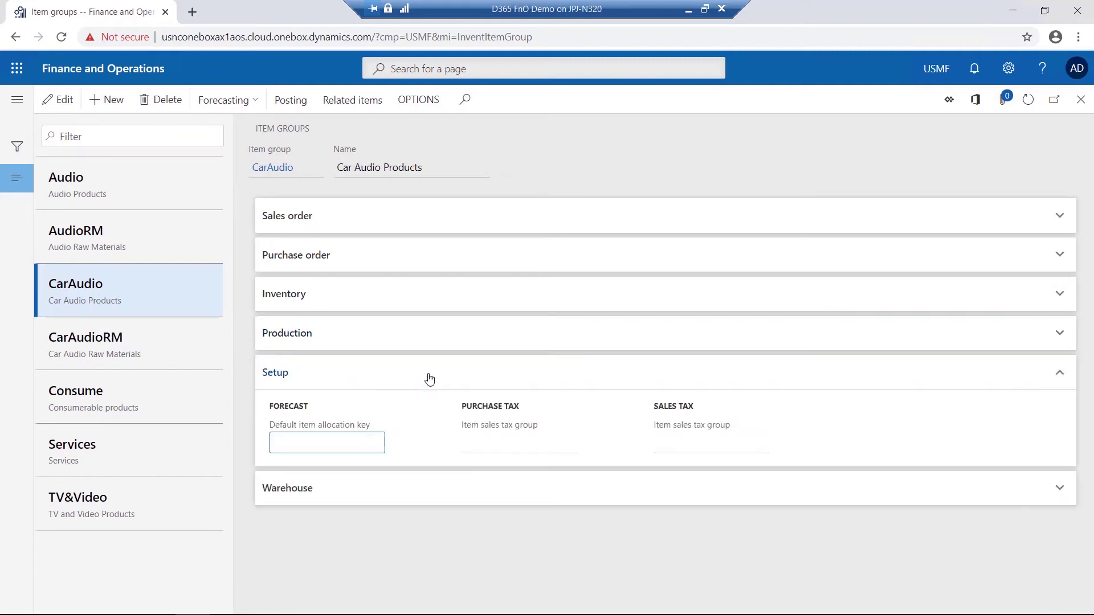
pyautogui.click(430, 379)
pyautogui.click(422, 419)
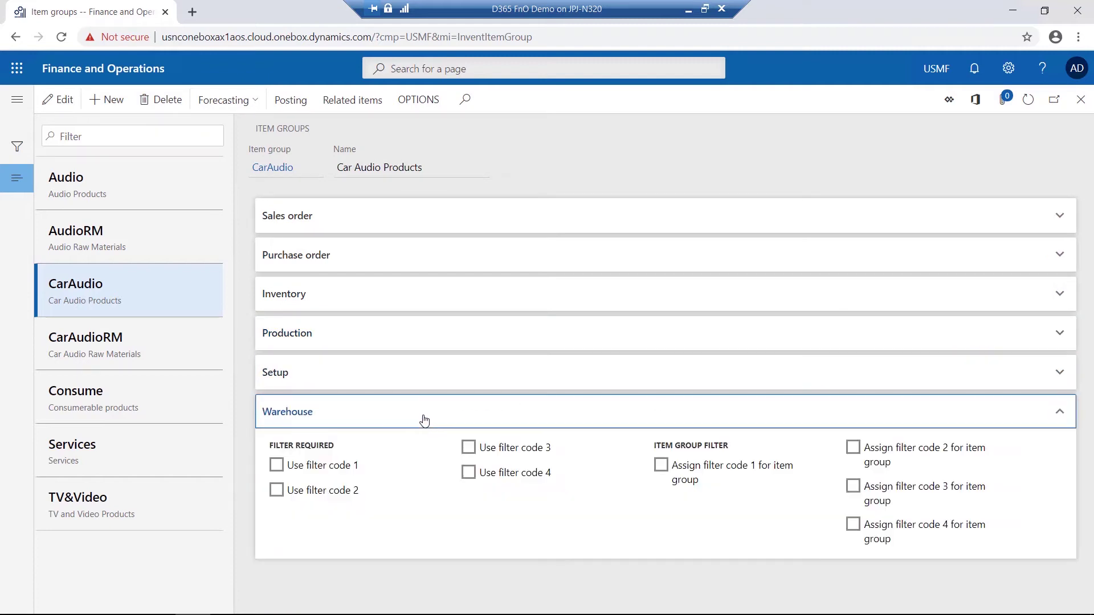
pyautogui.click(422, 418)
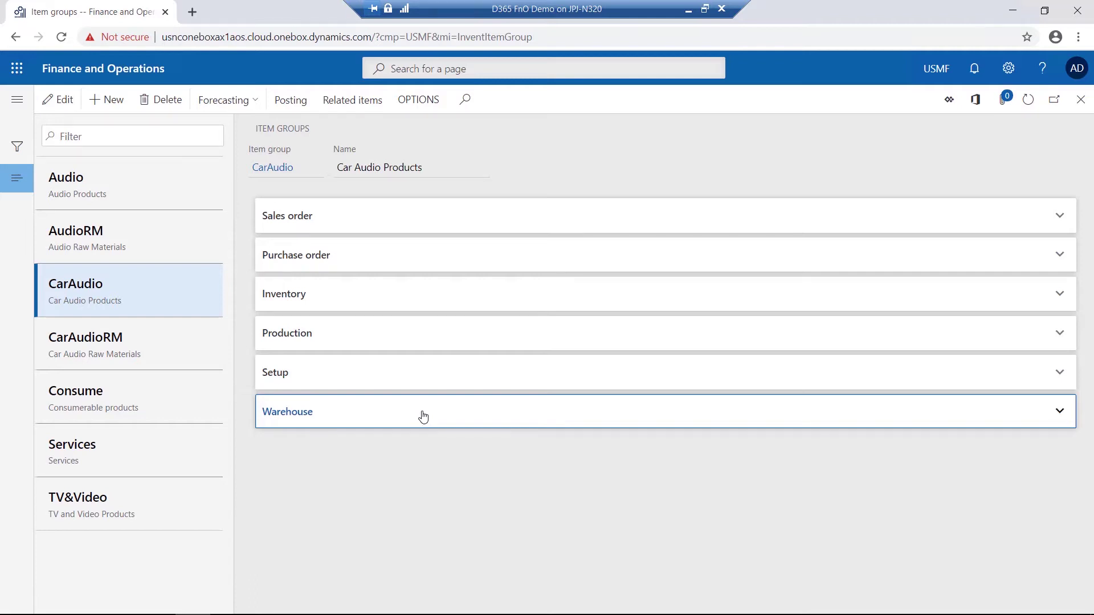
# Step: Close Item groups, review the EXP item model group using FIFO, then close Item model groups
pyautogui.click(1080, 100)
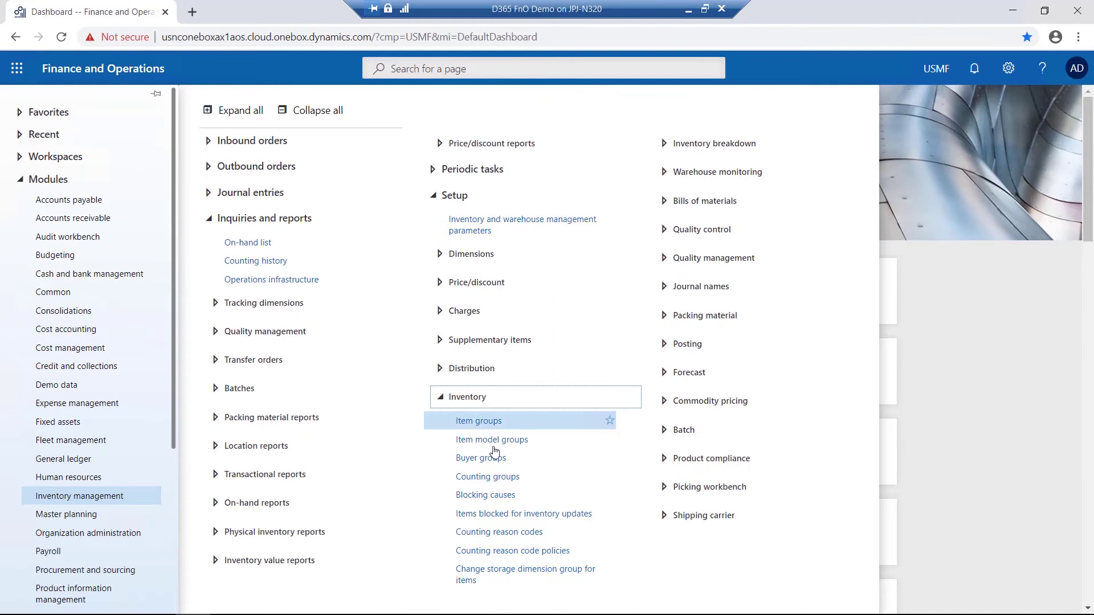
pyautogui.click(492, 442)
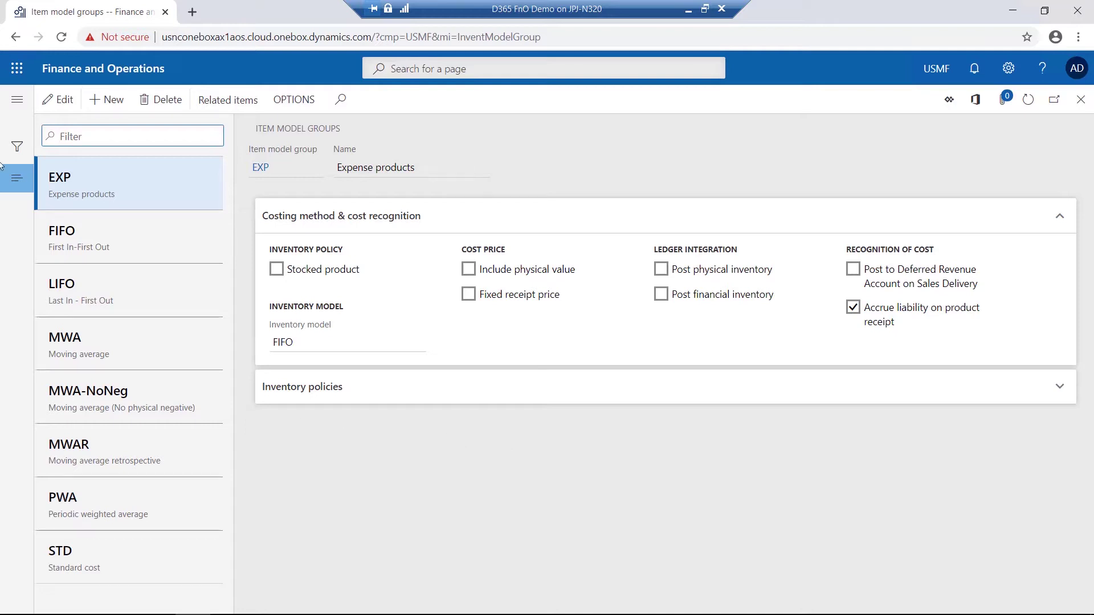
pyautogui.click(664, 477)
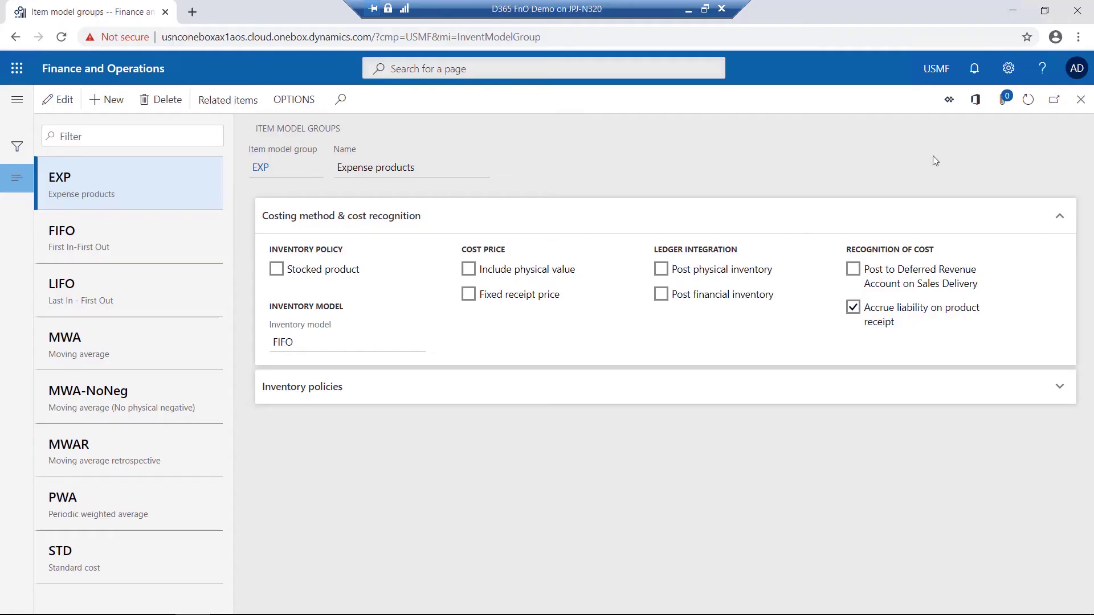
pyautogui.click(1079, 100)
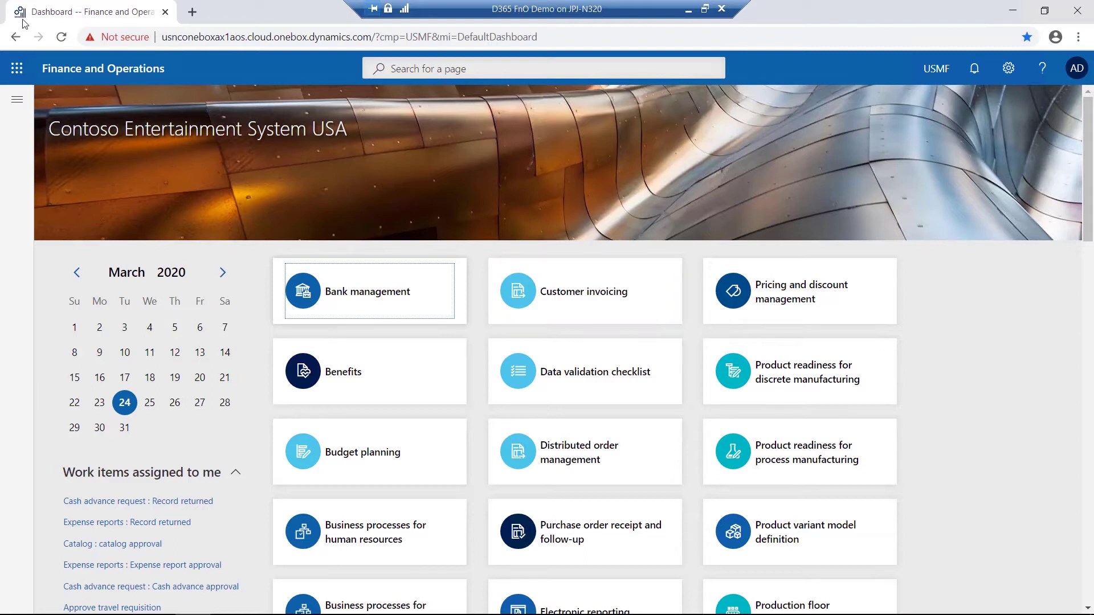
# Step: Collapse Inventory setup and open Inventory breakdown > Warehouses, showing warehouse 11
pyautogui.click(17, 99)
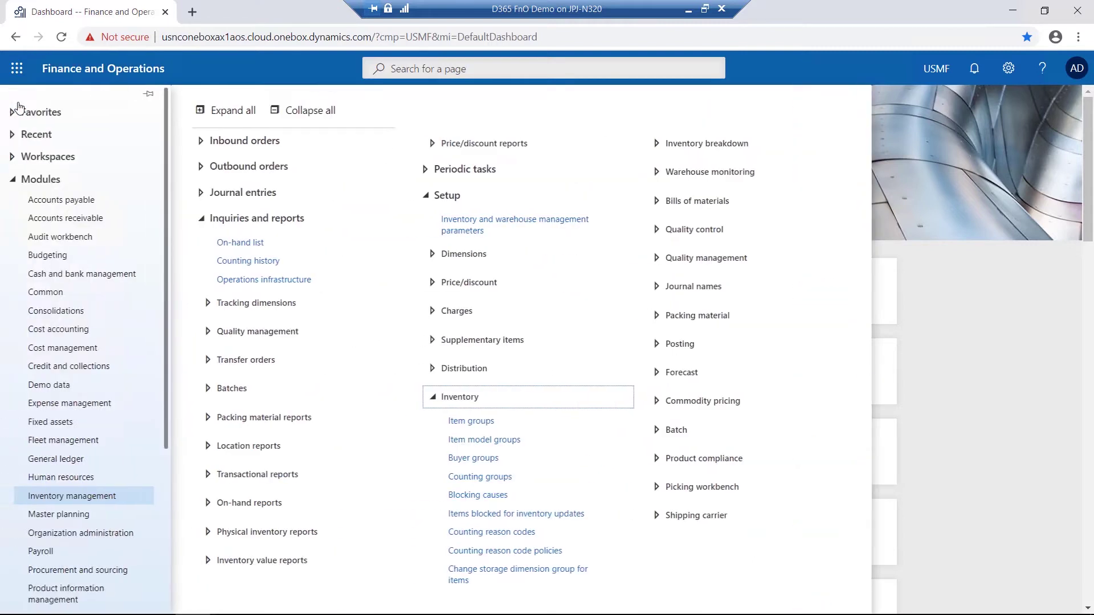
pyautogui.click(437, 396)
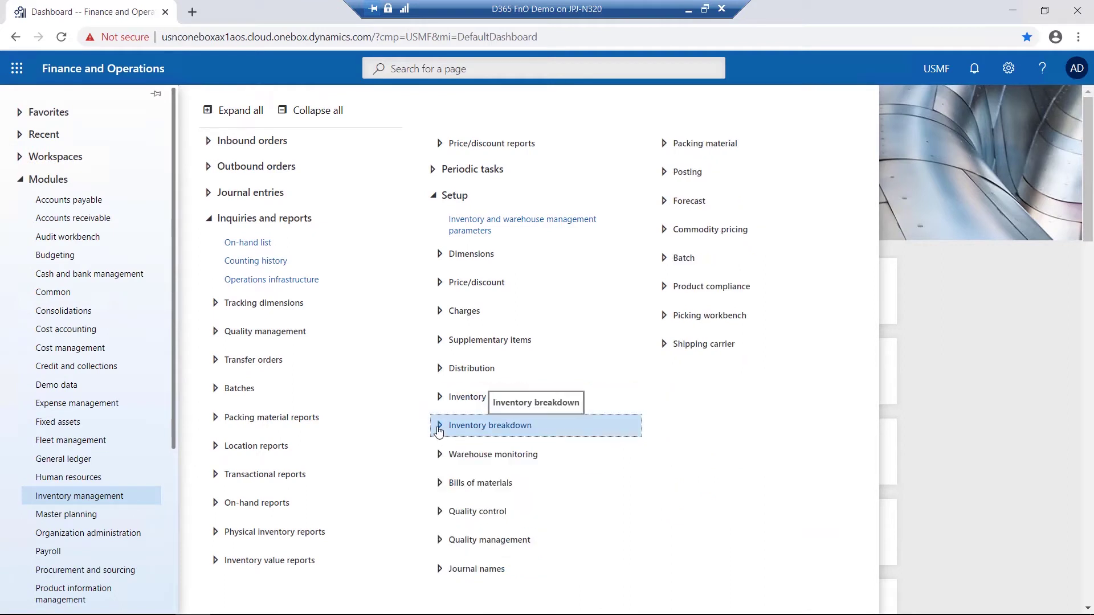
pyautogui.click(439, 428)
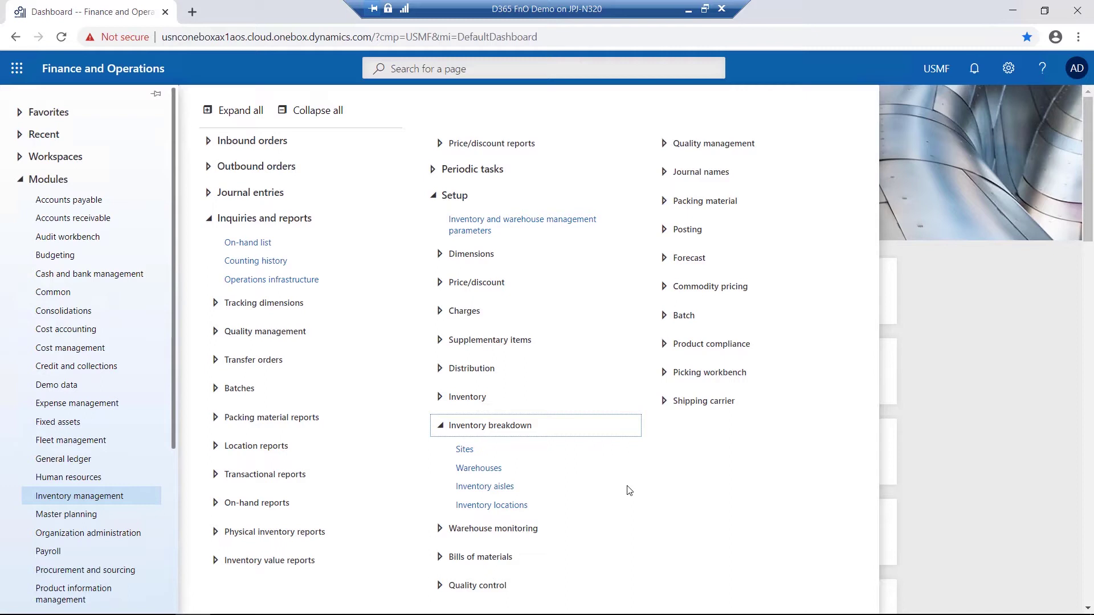
pyautogui.click(487, 468)
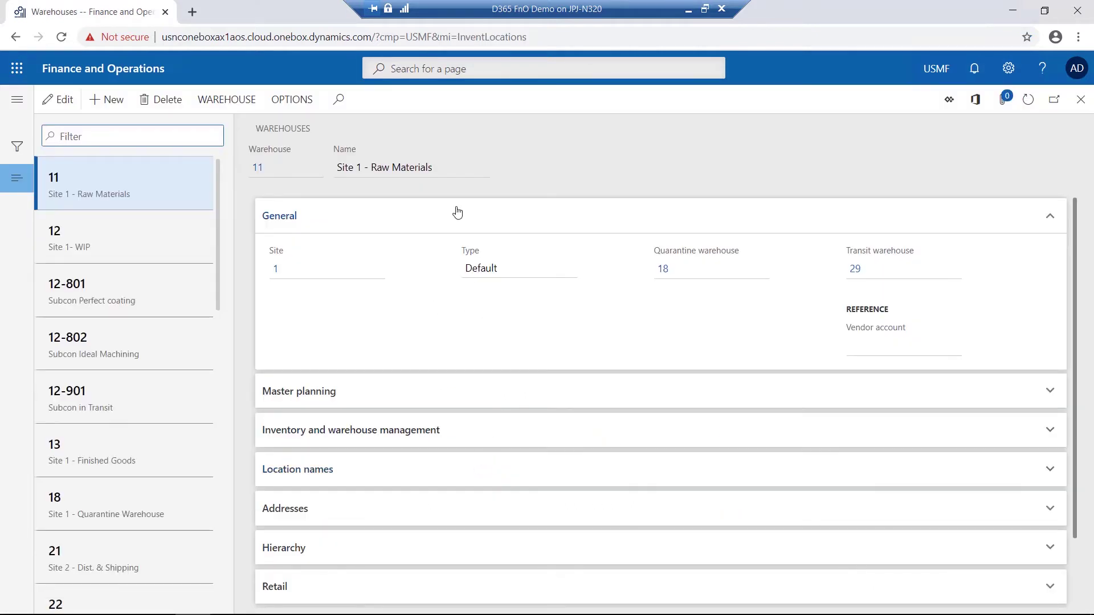
# Step: Review warehouse 11's General, Inventory and warehouse management, Location names and Addresses sections
pyautogui.click(462, 213)
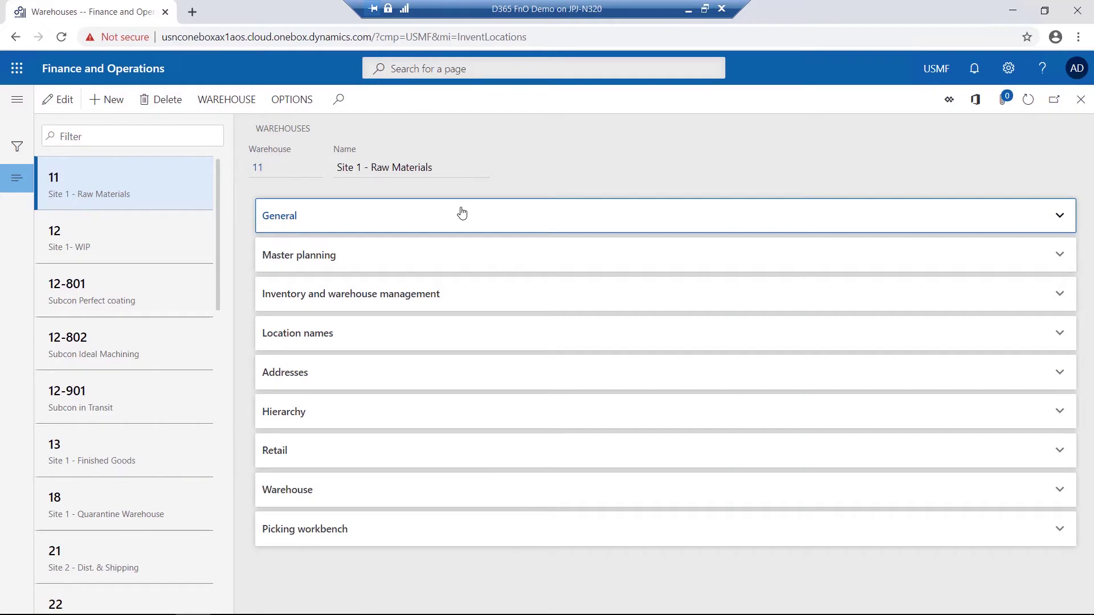
pyautogui.click(481, 299)
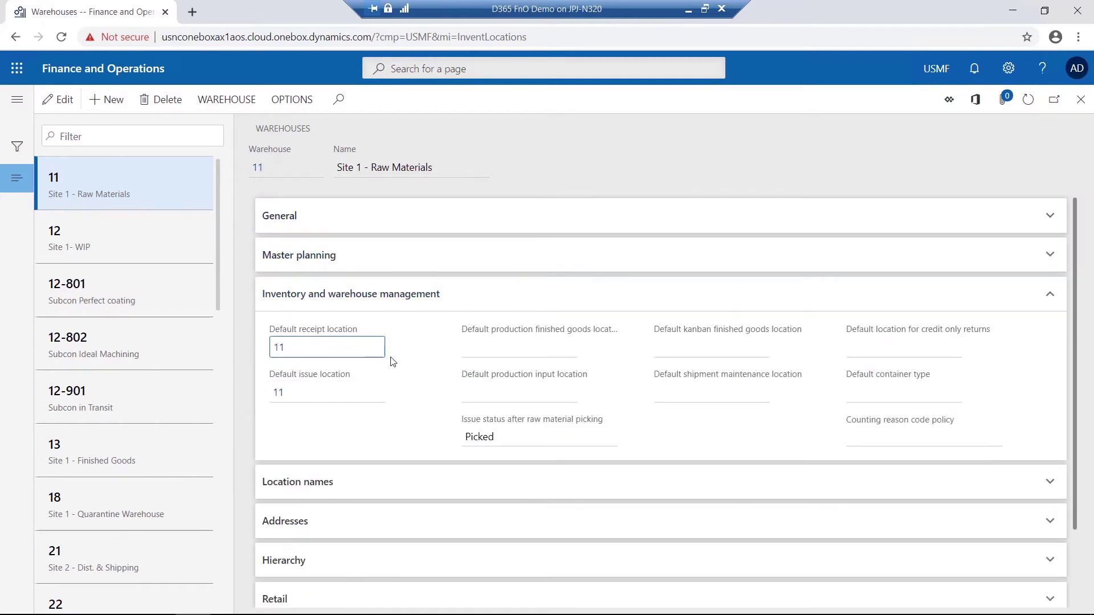
pyautogui.click(505, 298)
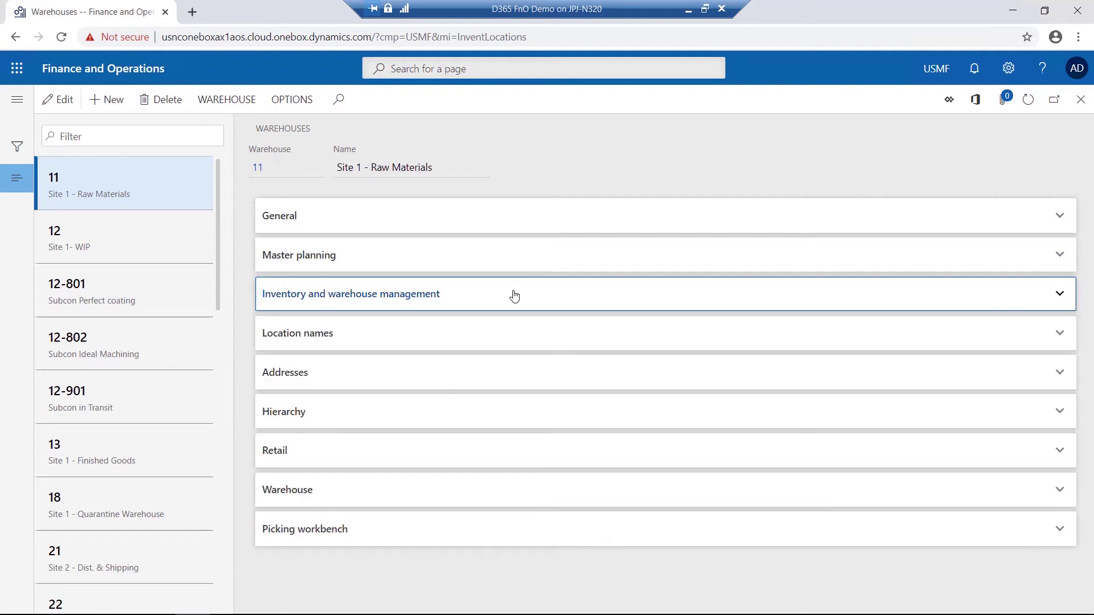
pyautogui.click(470, 338)
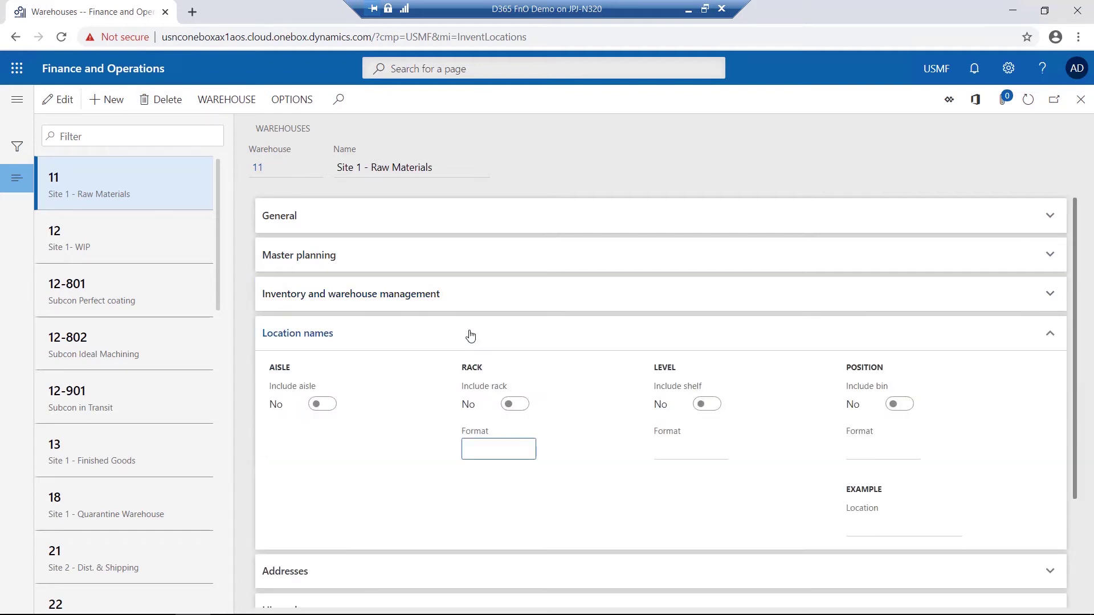
pyautogui.click(470, 336)
pyautogui.click(462, 380)
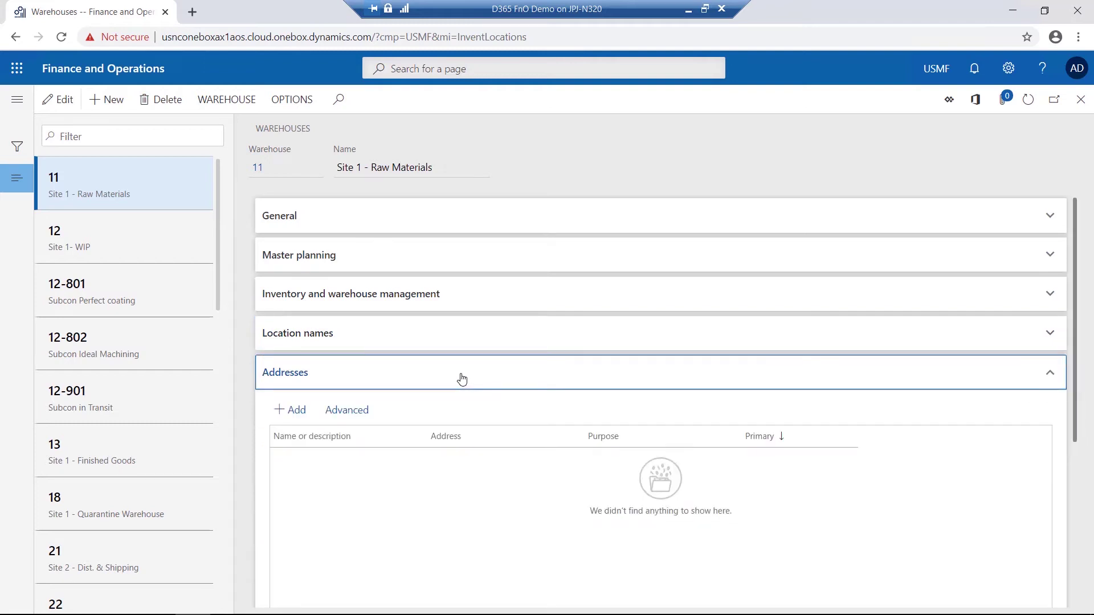
pyautogui.click(460, 378)
# Step: Expand warehouse 11's Hierarchy and collapse the Home speakers production node
pyautogui.click(446, 415)
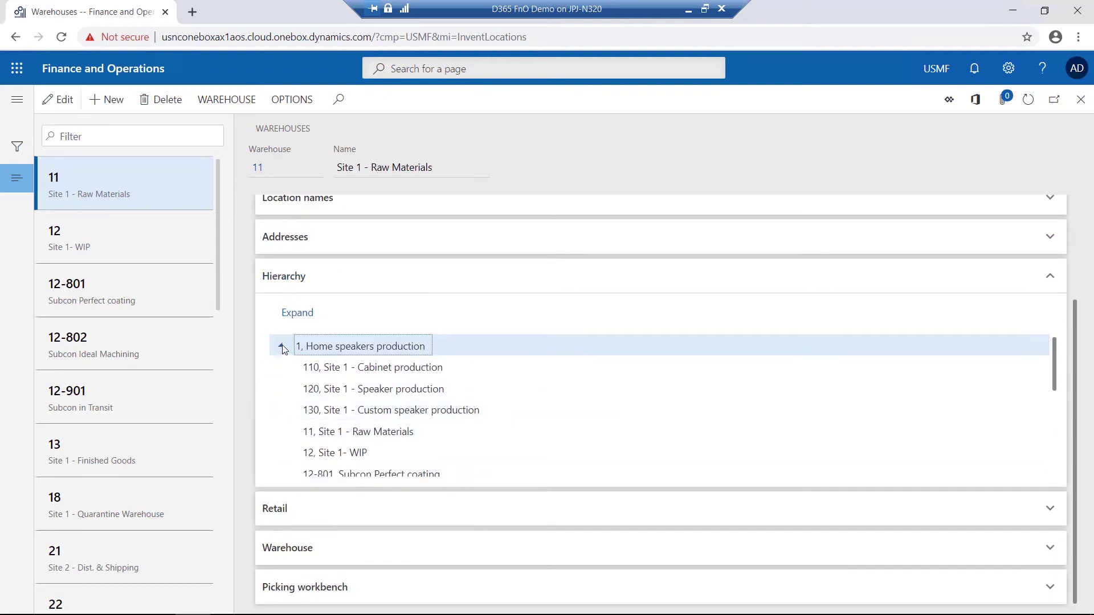
pyautogui.click(281, 347)
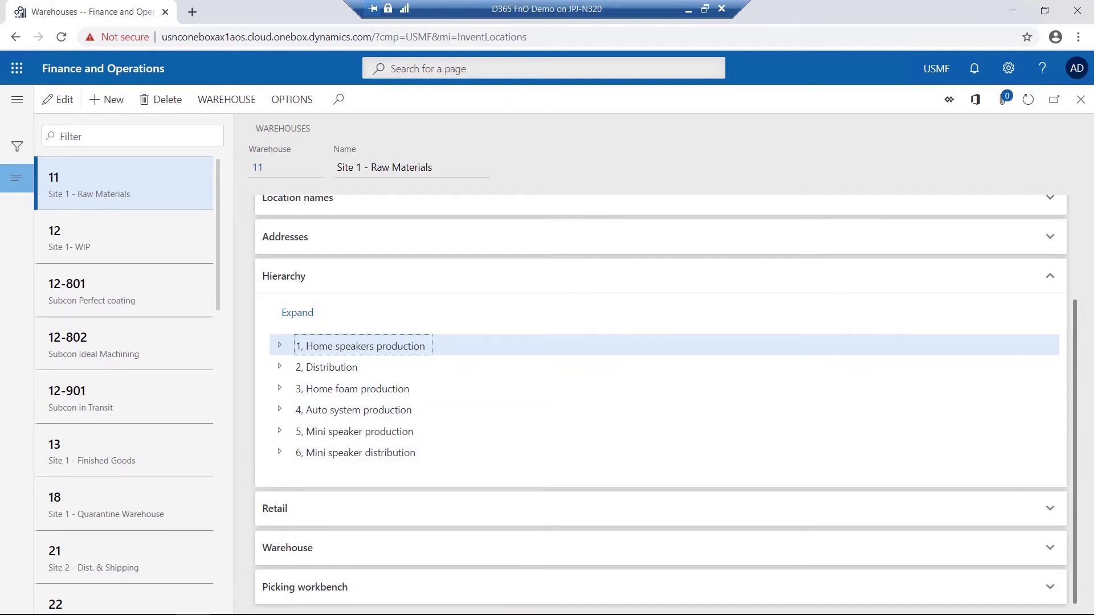
pyautogui.scroll(1, 725, 212)
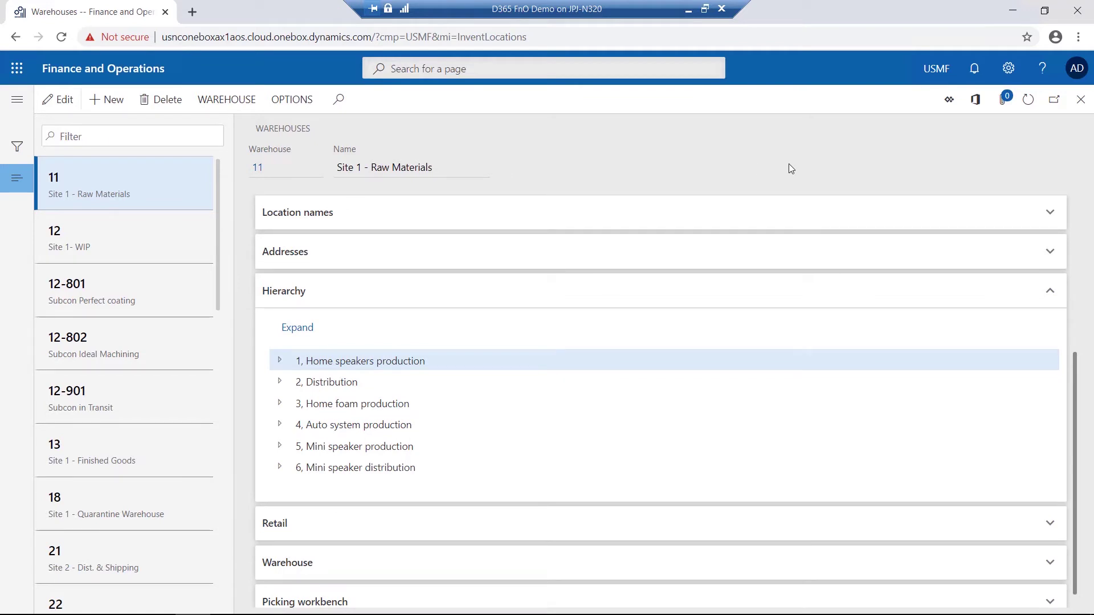
# Step: Close Warehouses and expand Setup's Quality control and Quality management entries, such as Quarantine zones
pyautogui.click(1081, 99)
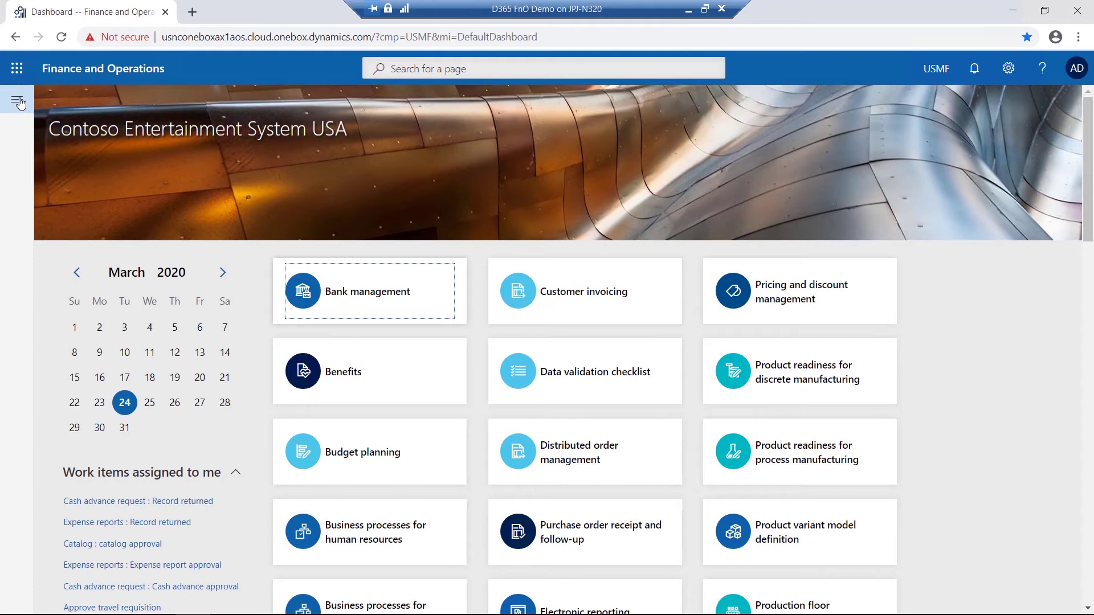
pyautogui.click(17, 102)
pyautogui.click(439, 425)
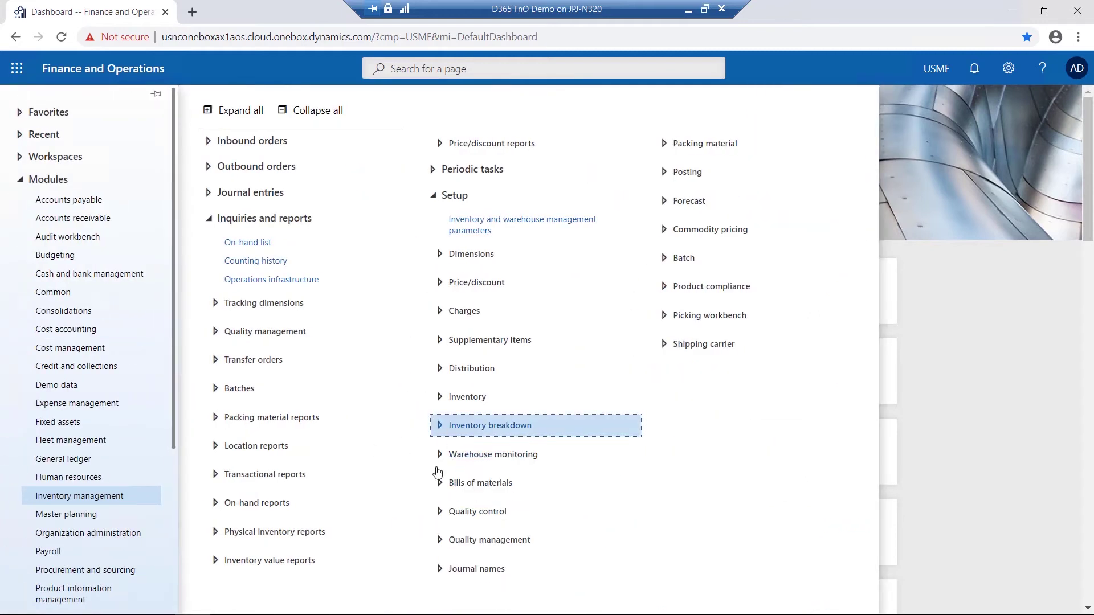
pyautogui.click(440, 512)
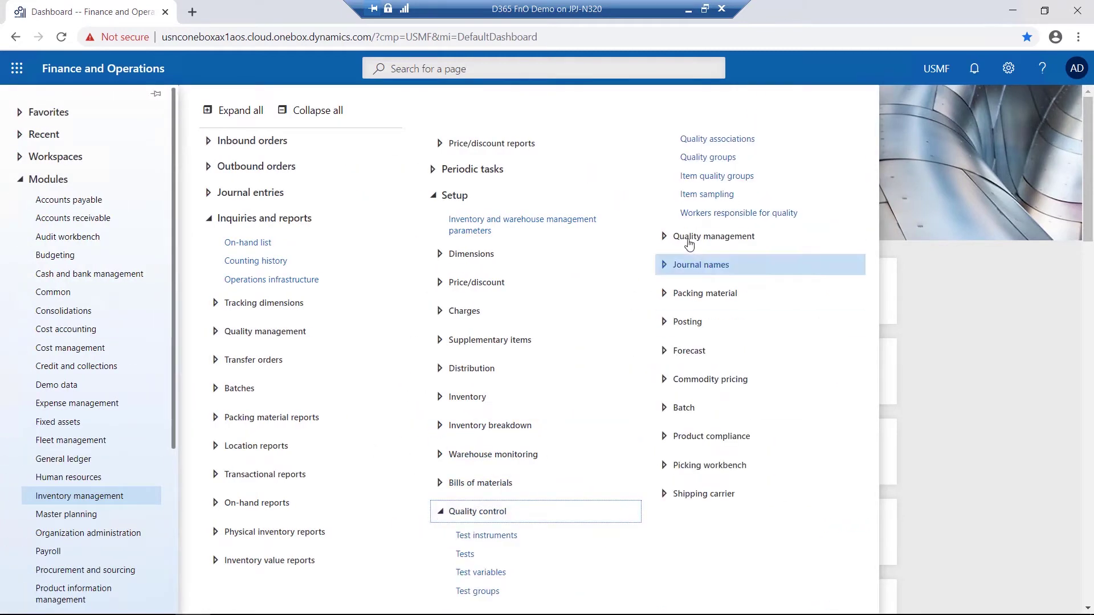
pyautogui.click(664, 237)
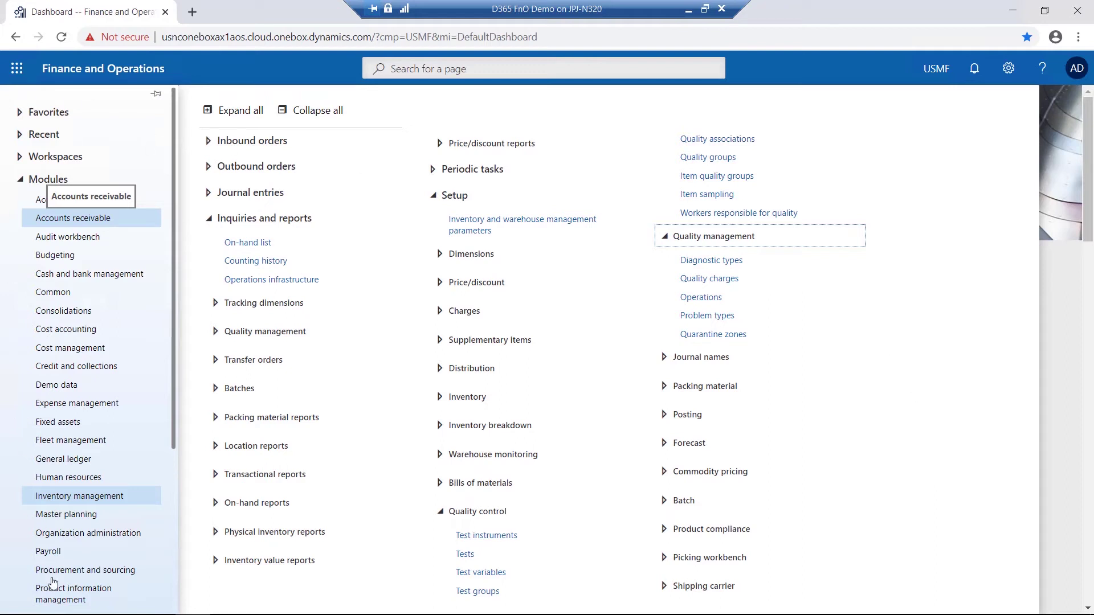
# Step: Open Product information management > Released products and select A0001 HDMI 6' Cables
pyautogui.click(61, 597)
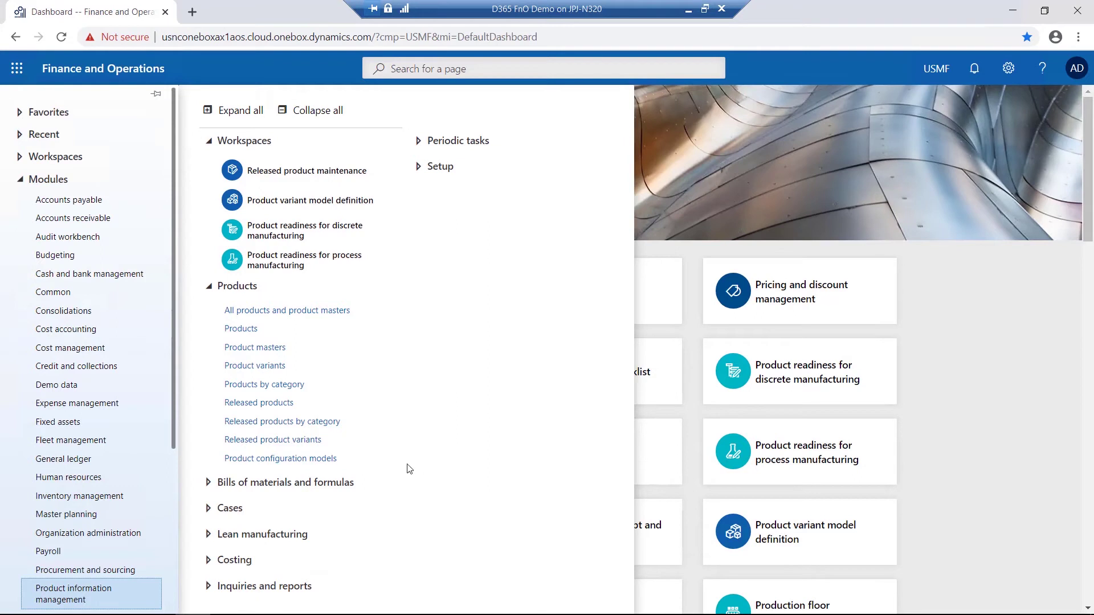
pyautogui.click(254, 403)
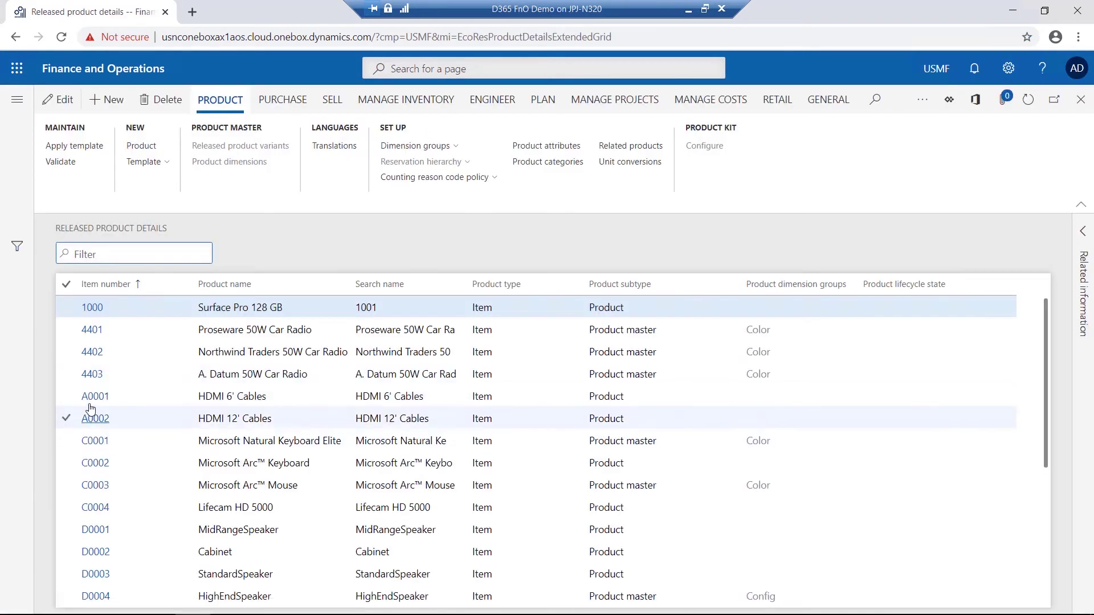
pyautogui.click(90, 405)
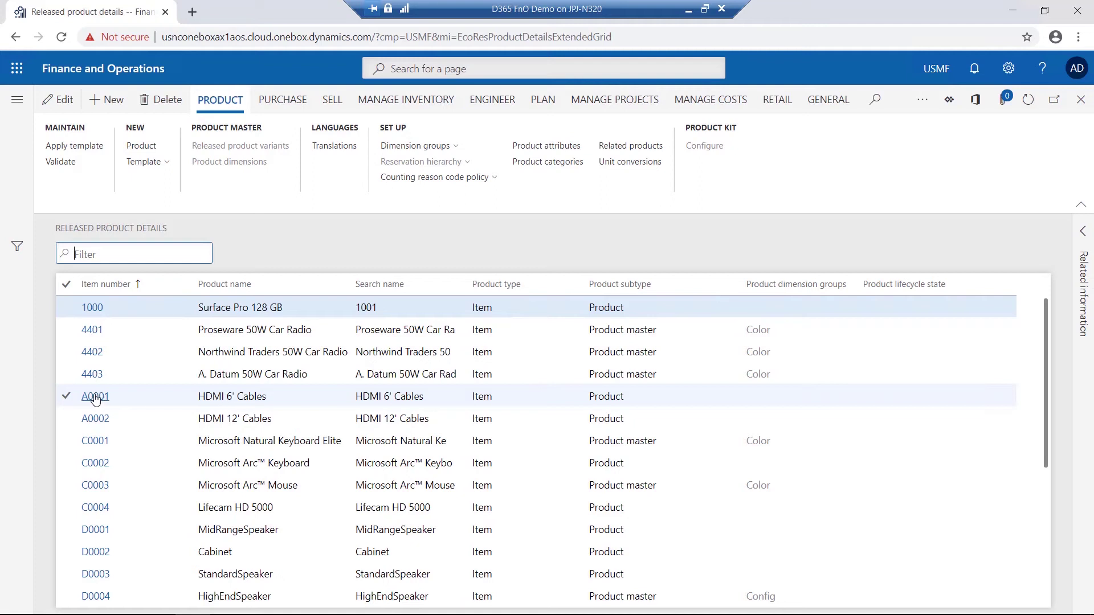
# Step: Open A0001's details, collapse the General section and review the Purchase section
pyautogui.click(95, 397)
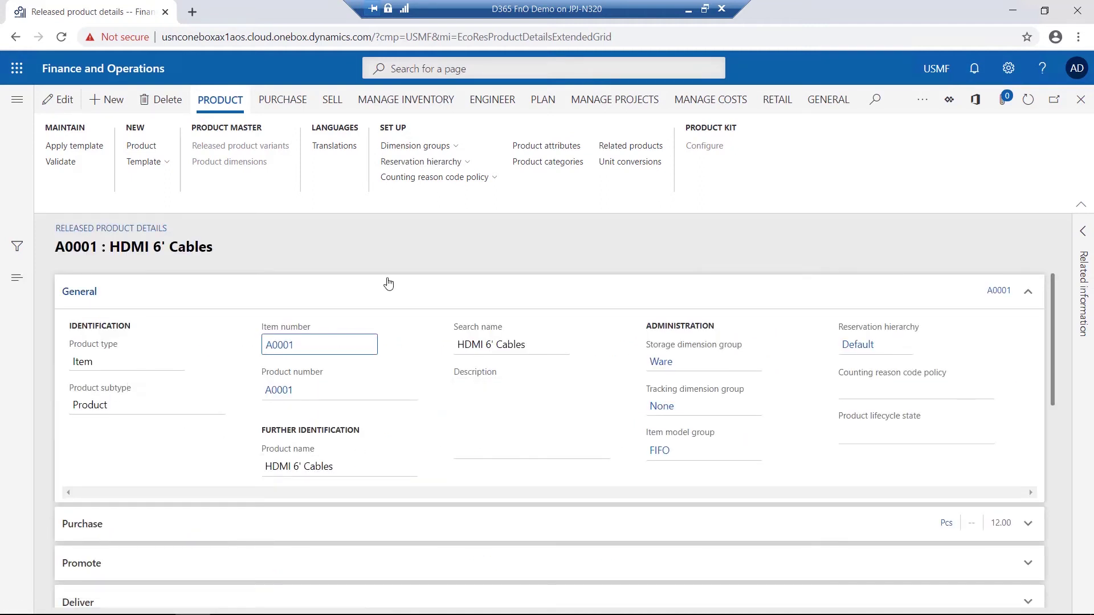
pyautogui.click(413, 291)
pyautogui.click(414, 292)
pyautogui.moveTo(753, 396)
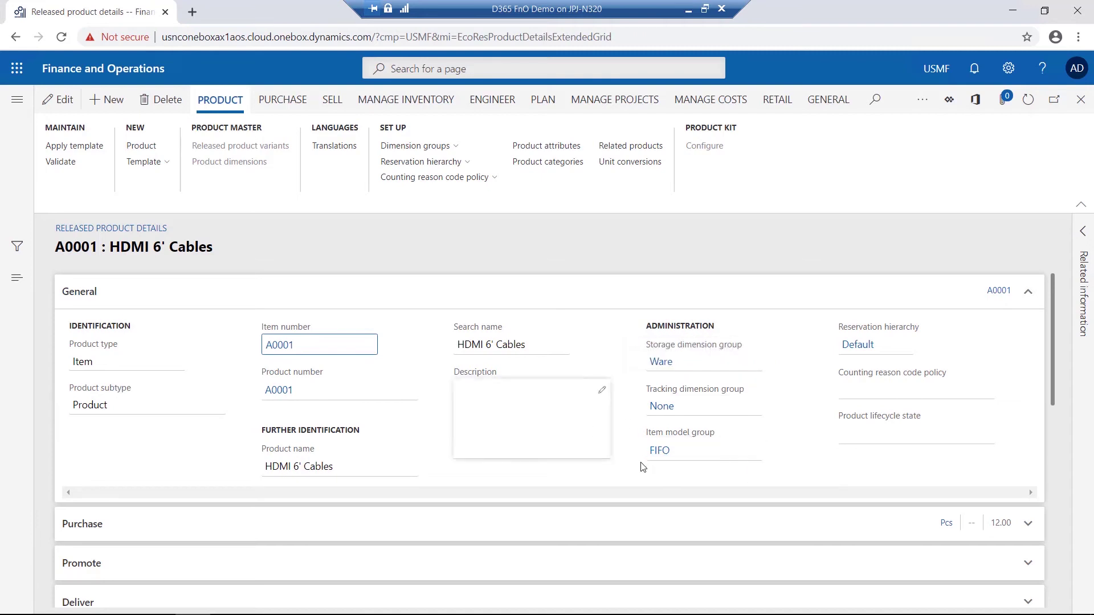
pyautogui.click(576, 295)
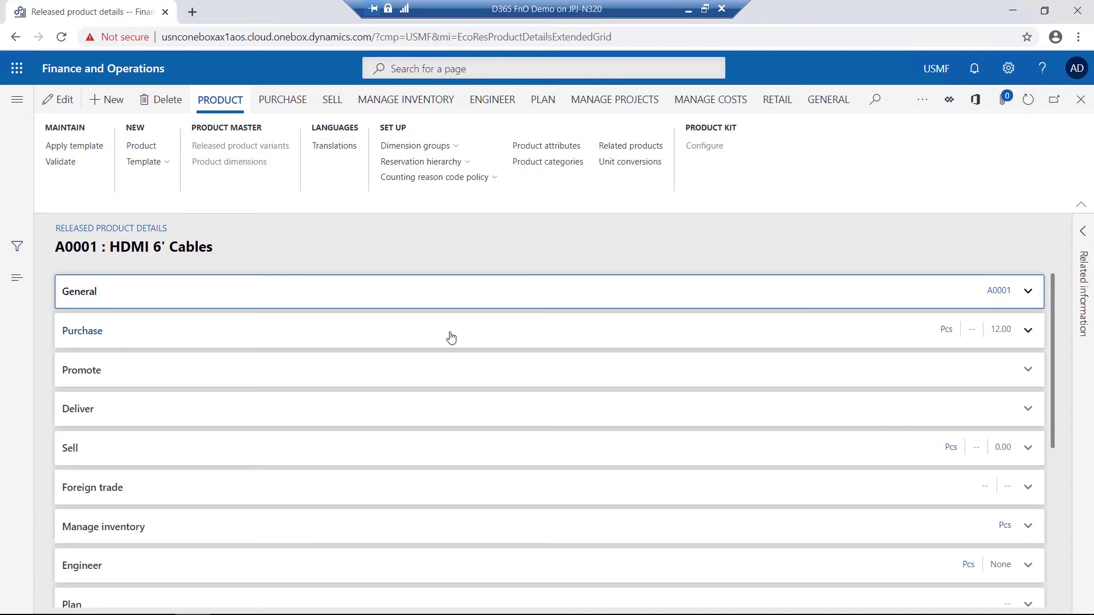
pyautogui.click(454, 337)
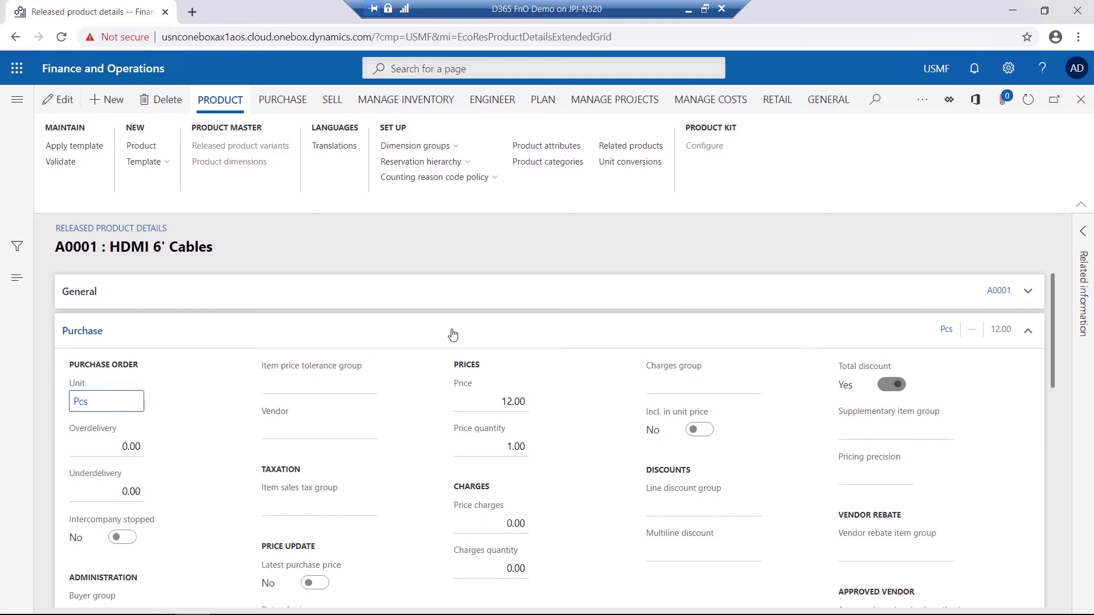
pyautogui.click(453, 335)
# Step: Review Sell and Manage inventory, then show Manage costs with item group TV&Video and price 12.00
pyautogui.click(443, 456)
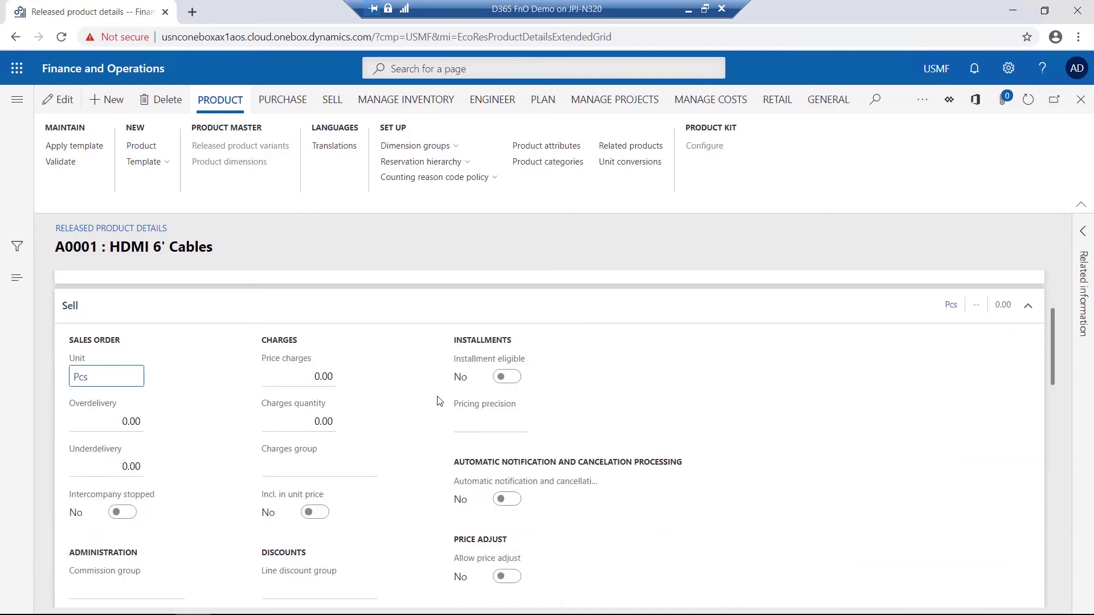
pyautogui.click(427, 313)
pyautogui.scroll(-1, 391, 439)
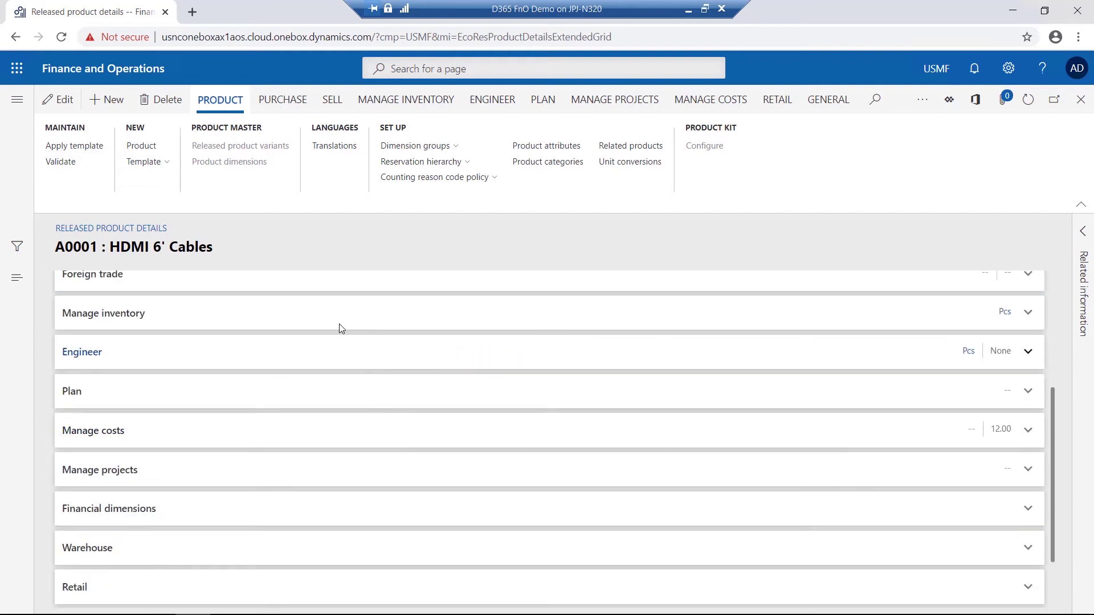
pyautogui.click(315, 321)
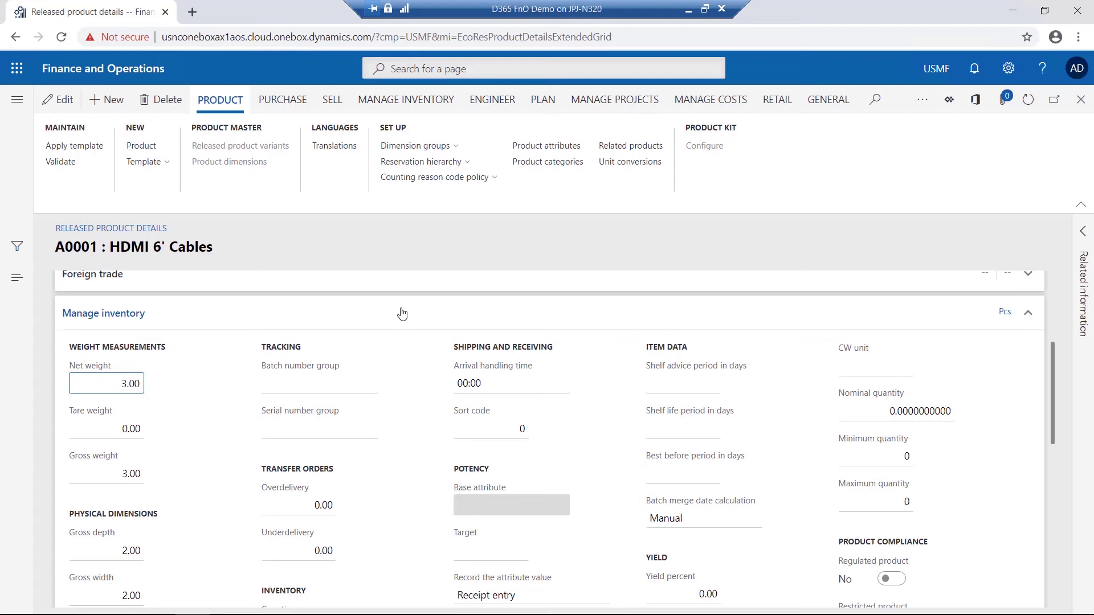
pyautogui.click(401, 313)
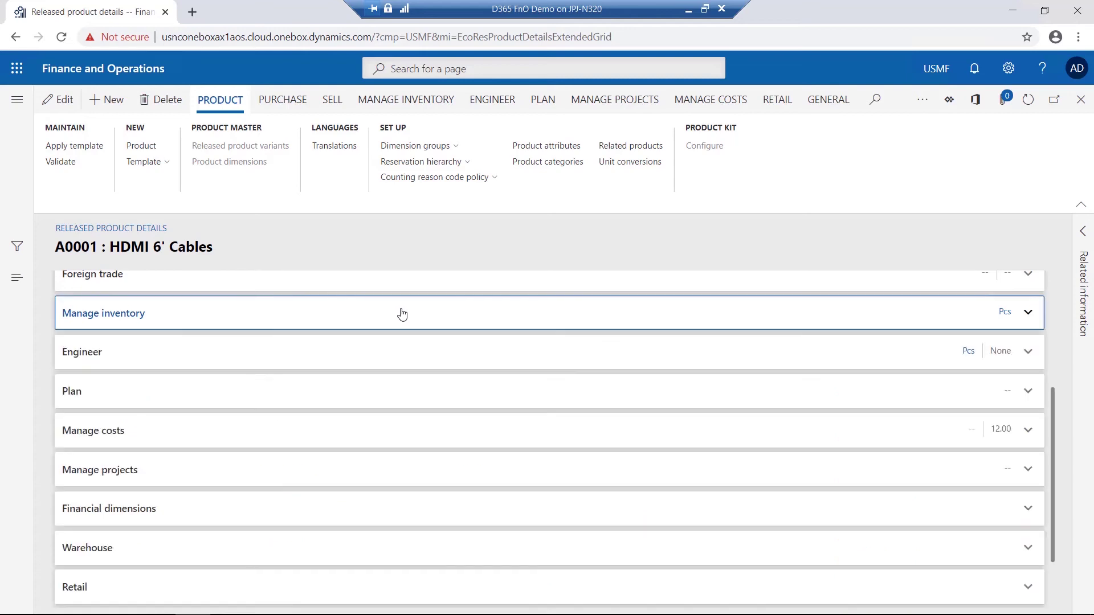
pyautogui.click(304, 435)
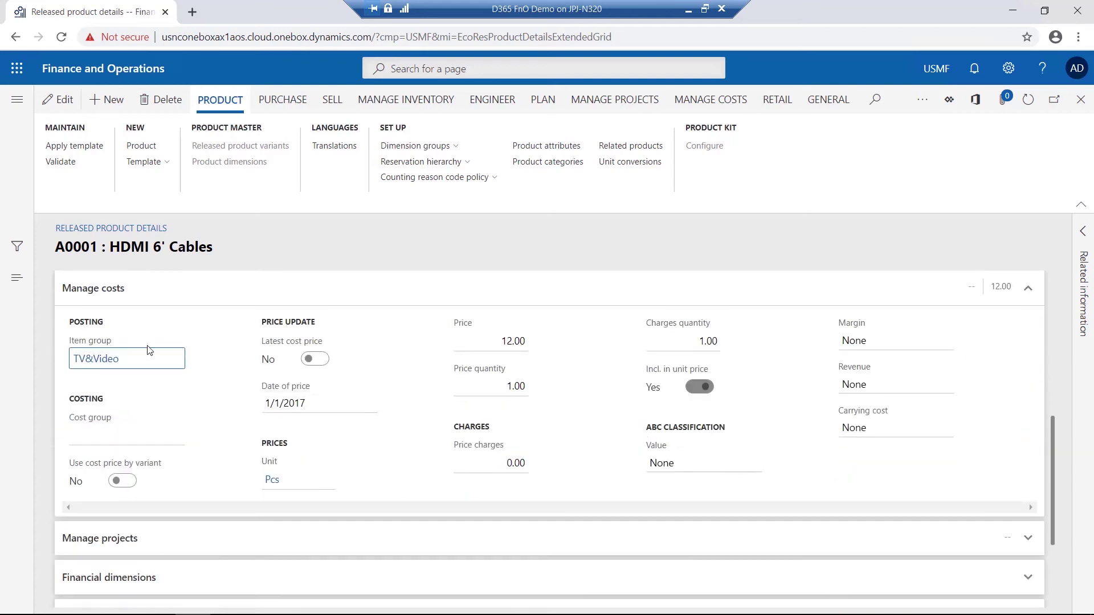
pyautogui.click(160, 366)
# Step: Browse A0001's Manage inventory, Purchase and Sell action tabs, ending on Manage inventory
pyautogui.click(401, 103)
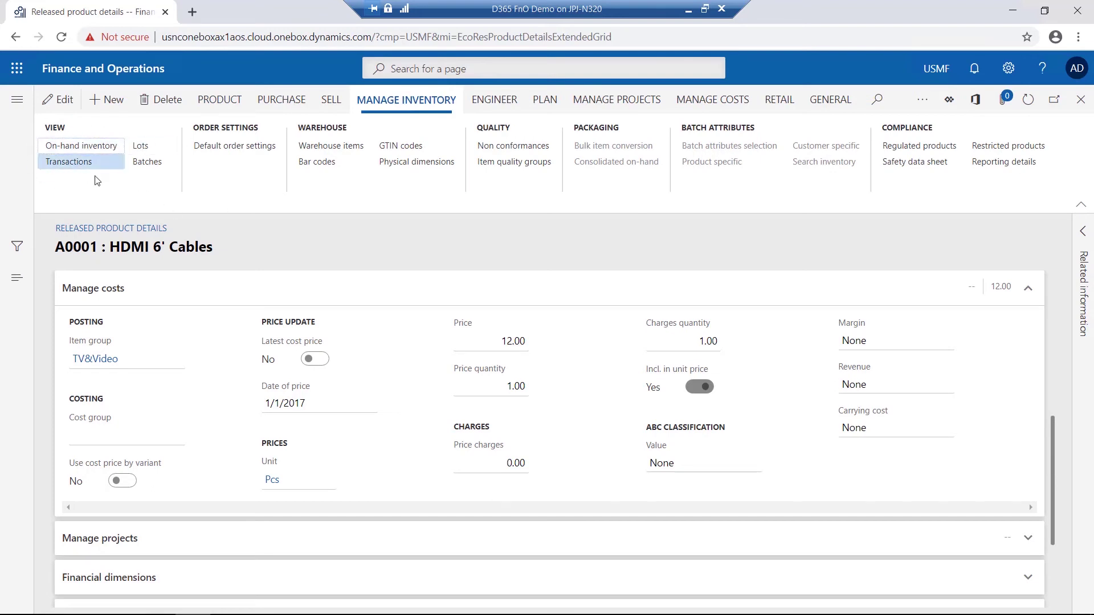
pyautogui.click(281, 100)
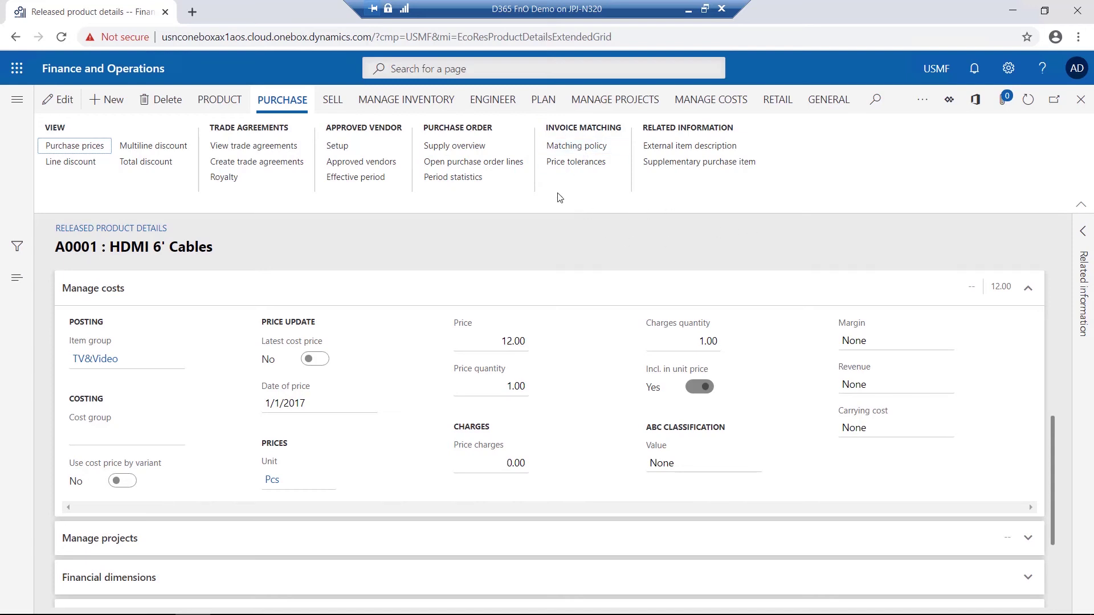
pyautogui.click(333, 100)
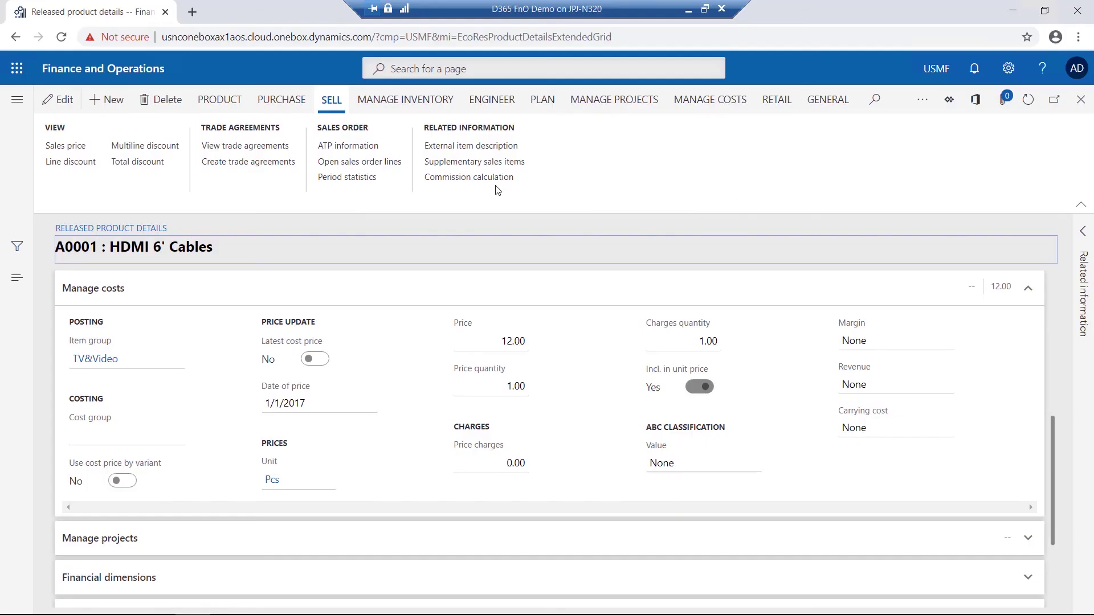
pyautogui.click(391, 104)
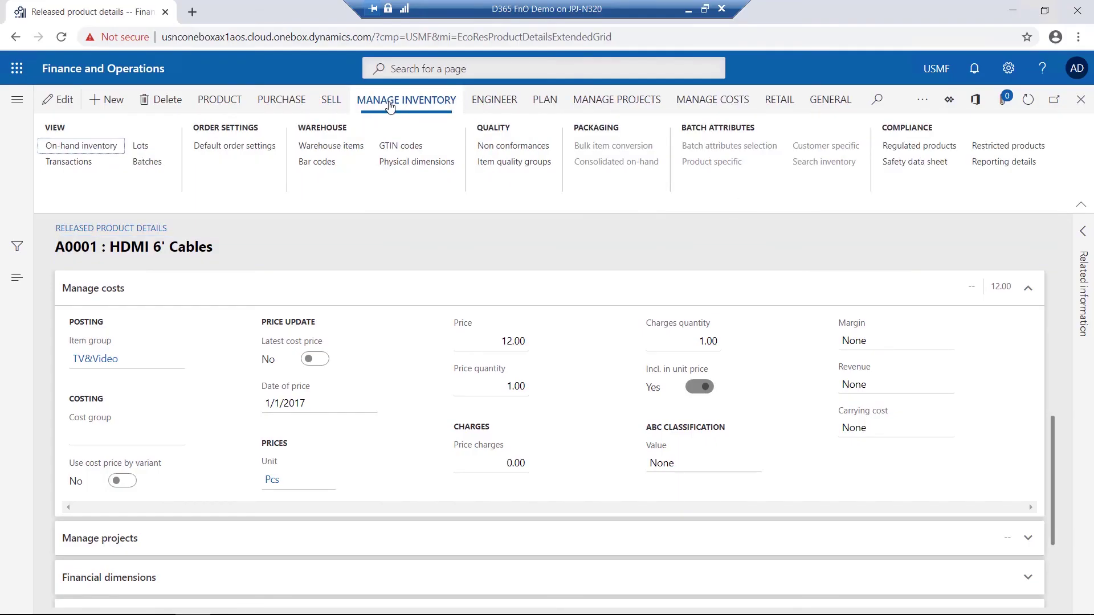
# Step: Open A0001's inventory transactions and scroll right to show the Warehouse and Location columns
pyautogui.click(68, 163)
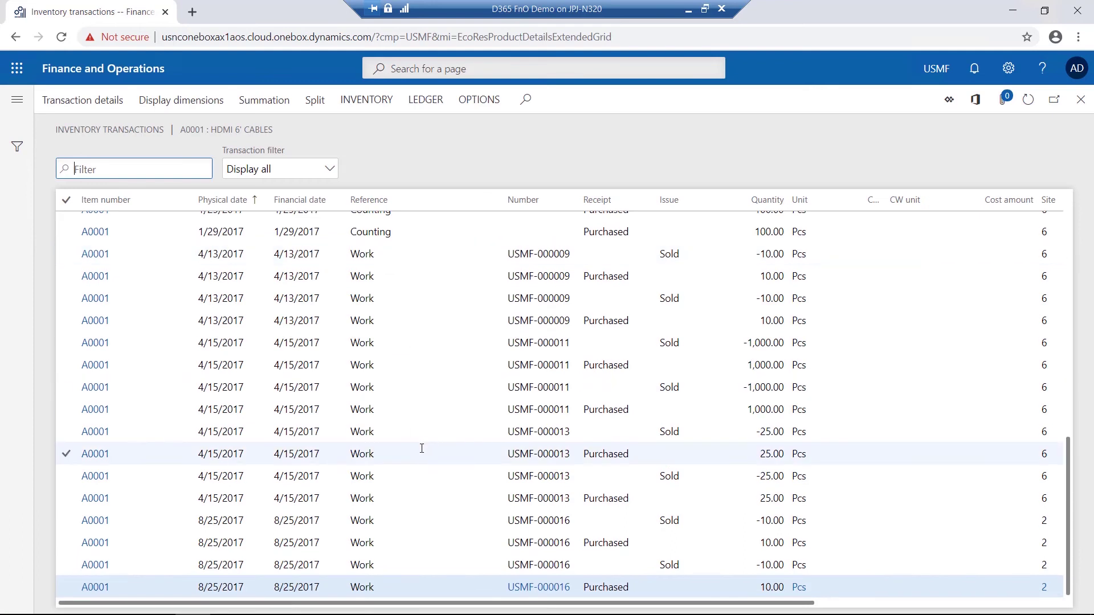
pyautogui.scroll(5, 422, 448)
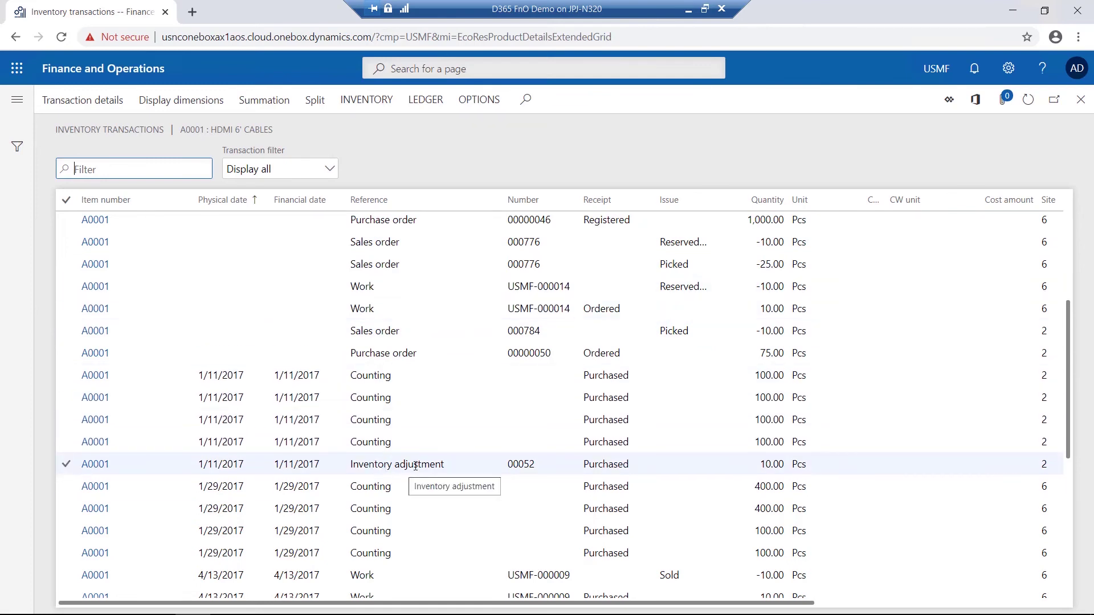
pyautogui.scroll(2, 415, 464)
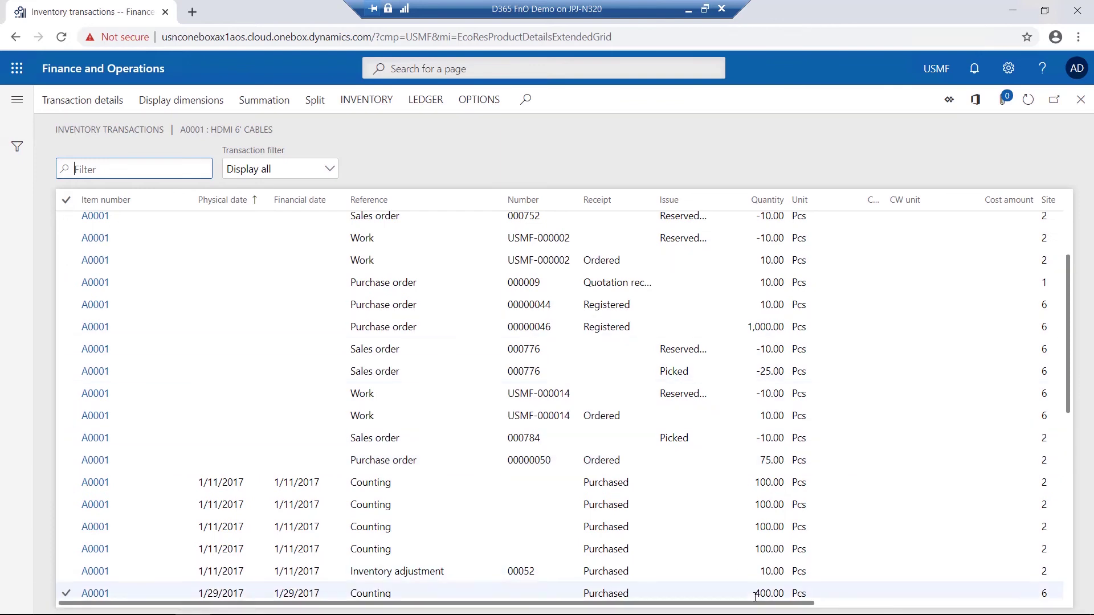
pyautogui.moveTo(754, 605); pyautogui.dragTo(1000, 605)
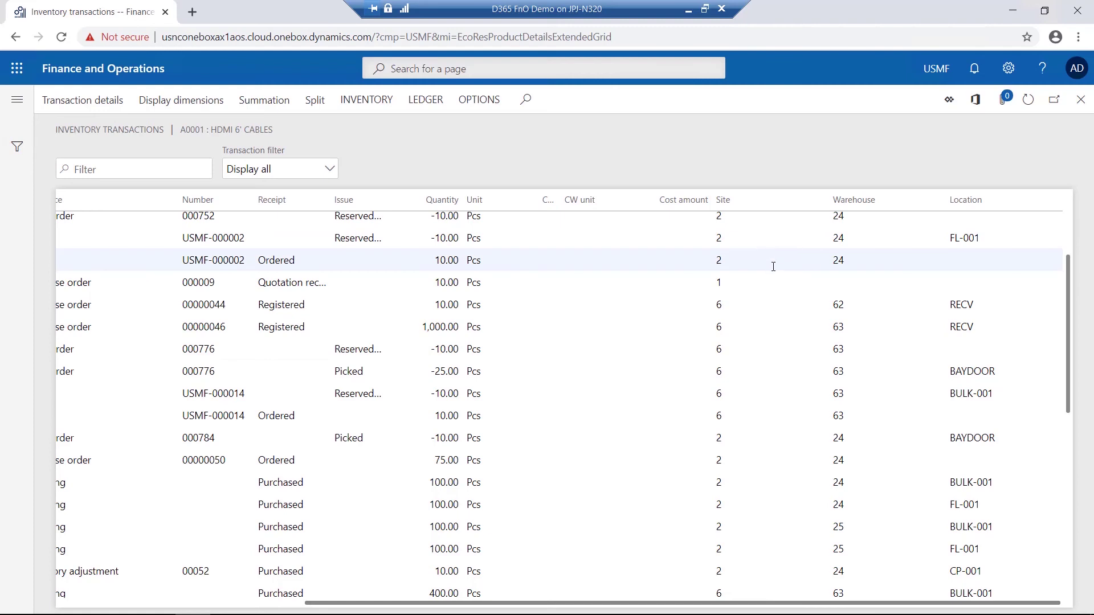
# Step: Open the details of reserved transaction USMF-000002, collapsing General and briefly expanding Ledger postings
pyautogui.click(220, 237)
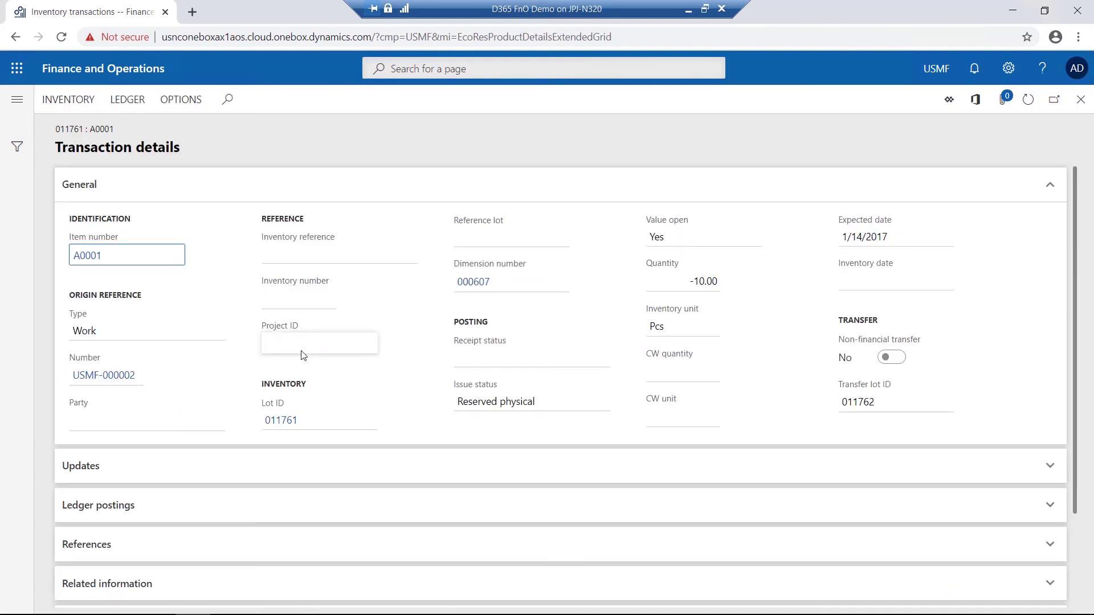
pyautogui.click(200, 188)
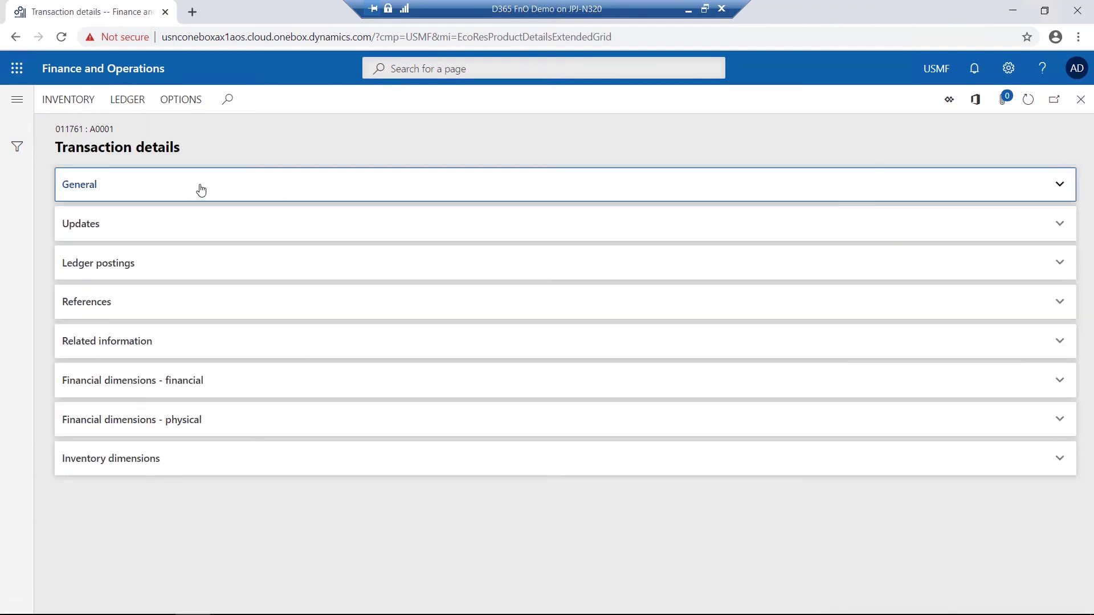
pyautogui.click(209, 270)
pyautogui.click(213, 271)
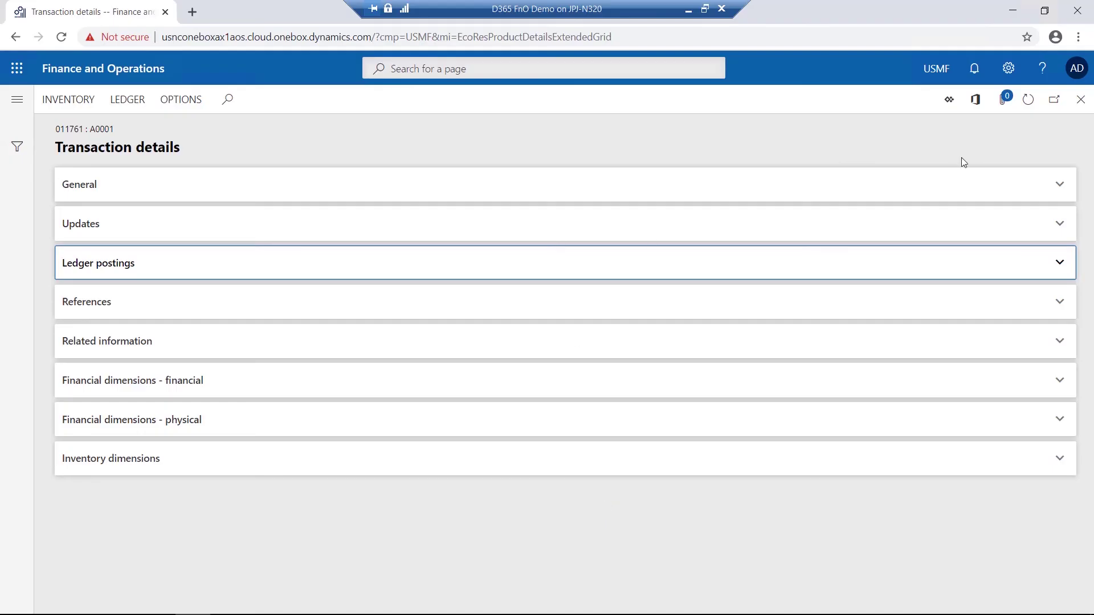
# Step: Close the transaction pages and view A0001's on-hand stock across warehouses 24, 25, 62 and 63
pyautogui.click(1081, 101)
pyautogui.click(1081, 101)
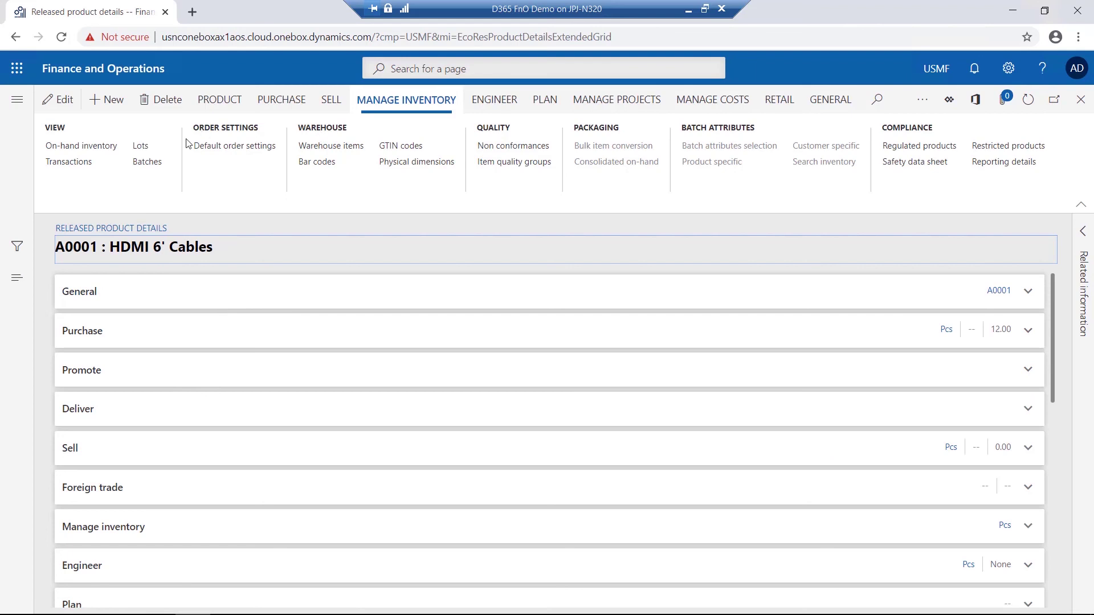
pyautogui.click(69, 147)
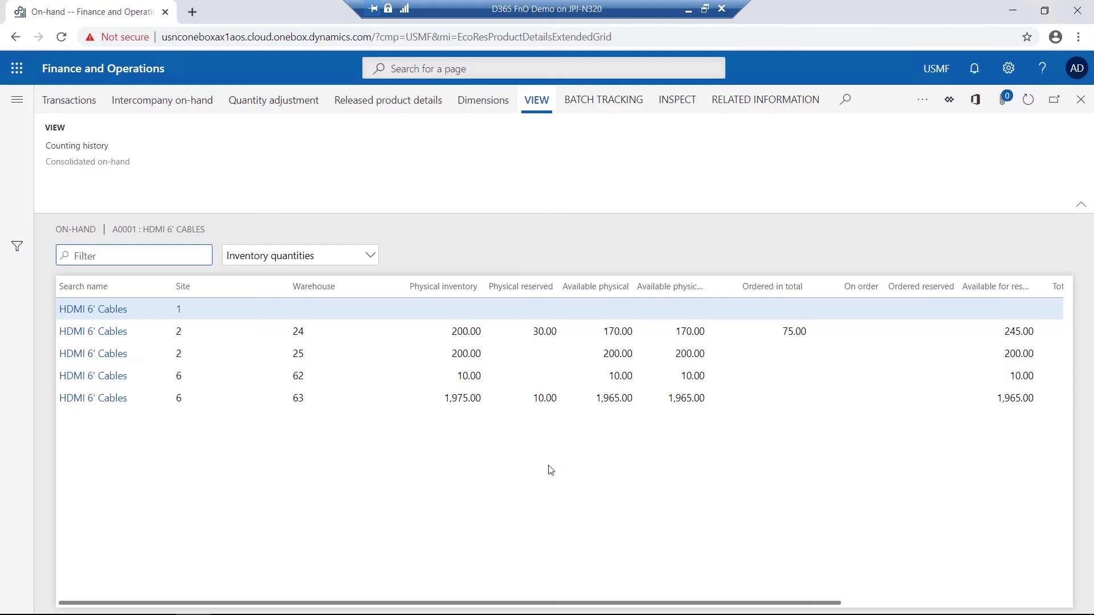
# Step: Close the on-hand view, A0001 product details and released products list to reach the dashboard
pyautogui.click(1080, 102)
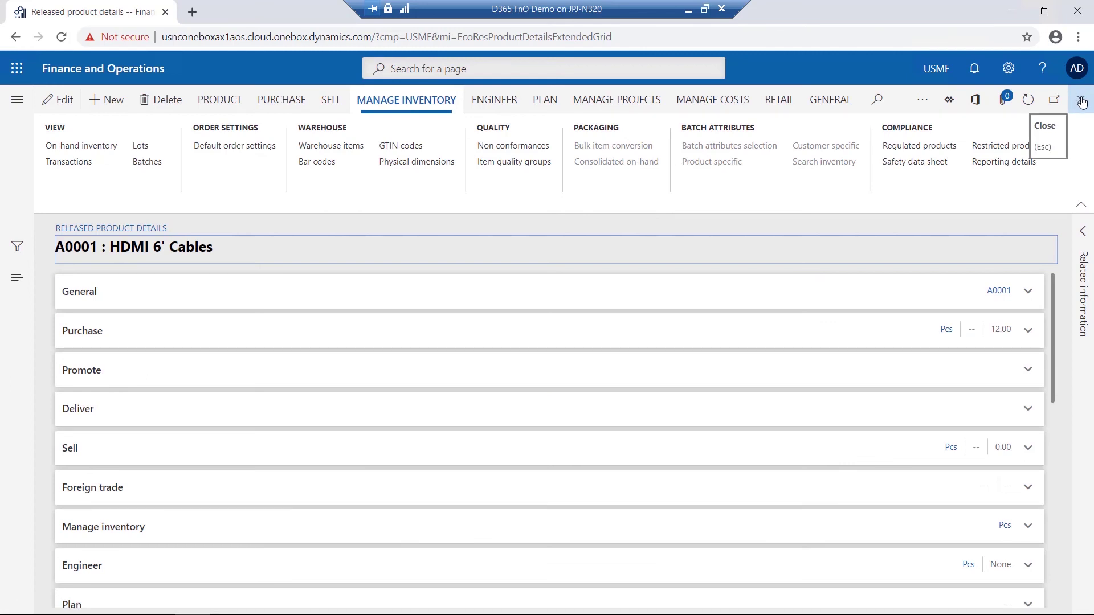
pyautogui.click(1081, 102)
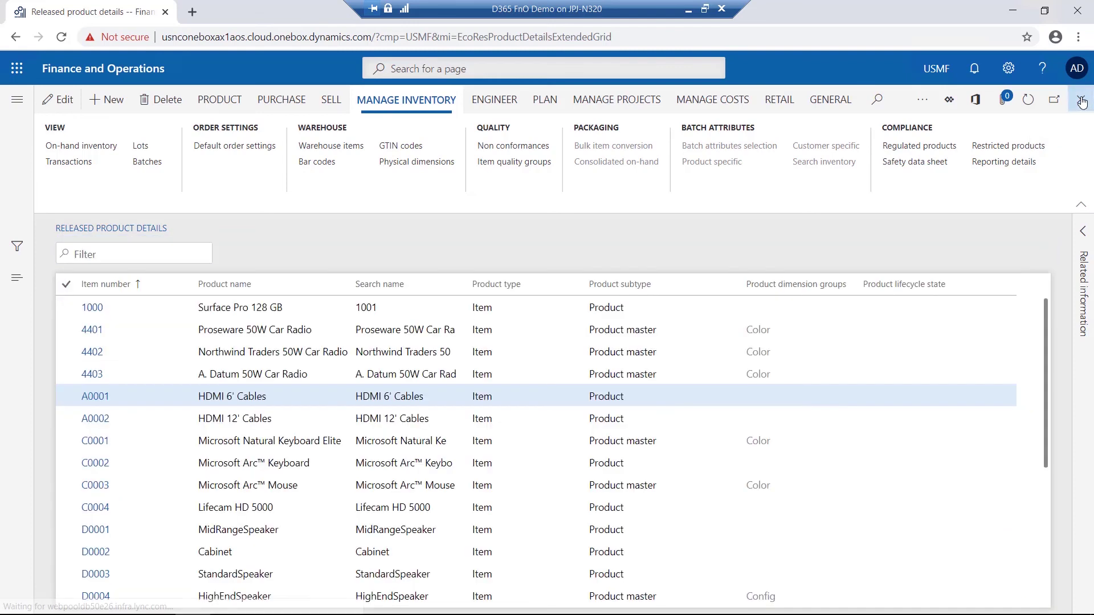
pyautogui.click(1081, 102)
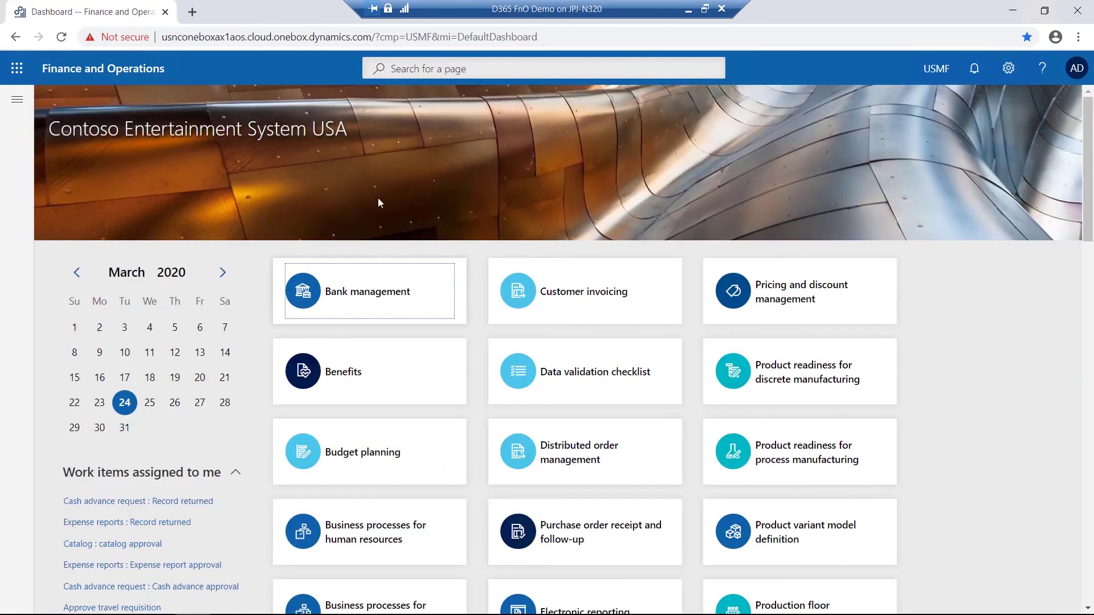